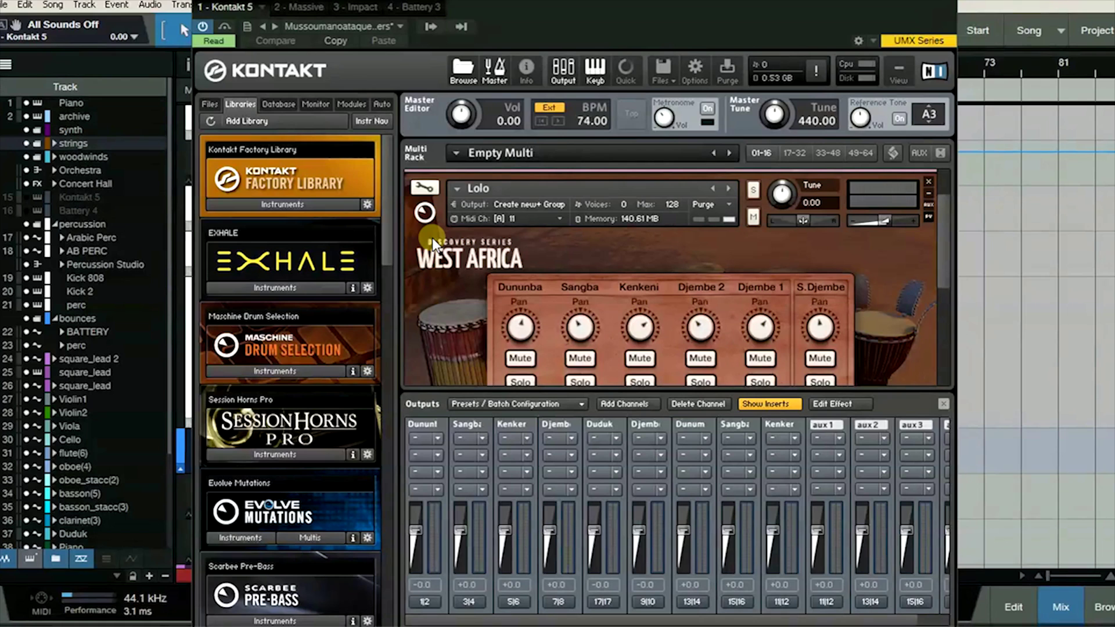
Step: Review the West Africa mixer's channel strips down to their output selectors, and return to the instrument's main page
{"action": "scroll", "coordinate": [432, 238], "scroll_direction": "down", "scroll_amount": 1}
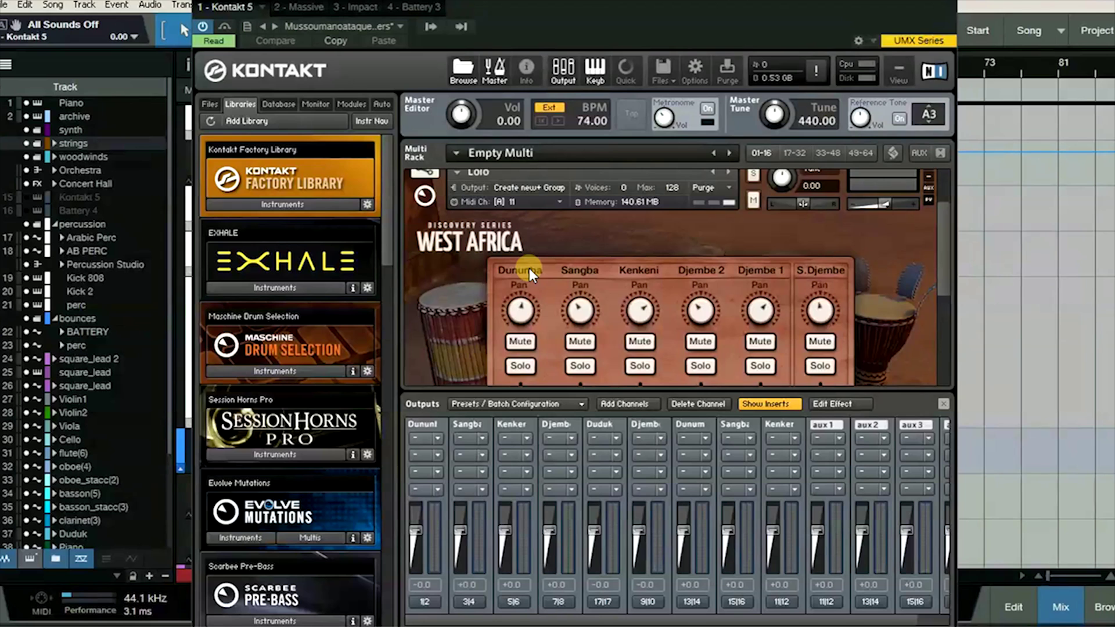
{"action": "scroll", "coordinate": [534, 268], "scroll_direction": "down", "scroll_amount": 3}
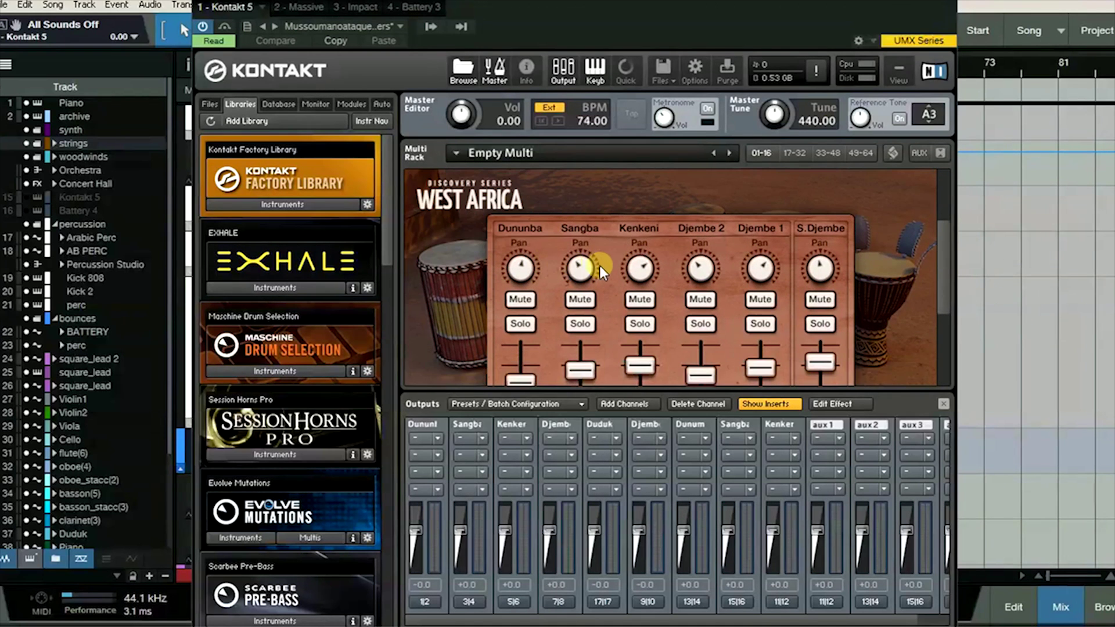
{"action": "scroll", "coordinate": [594, 256], "scroll_direction": "down", "scroll_amount": 3}
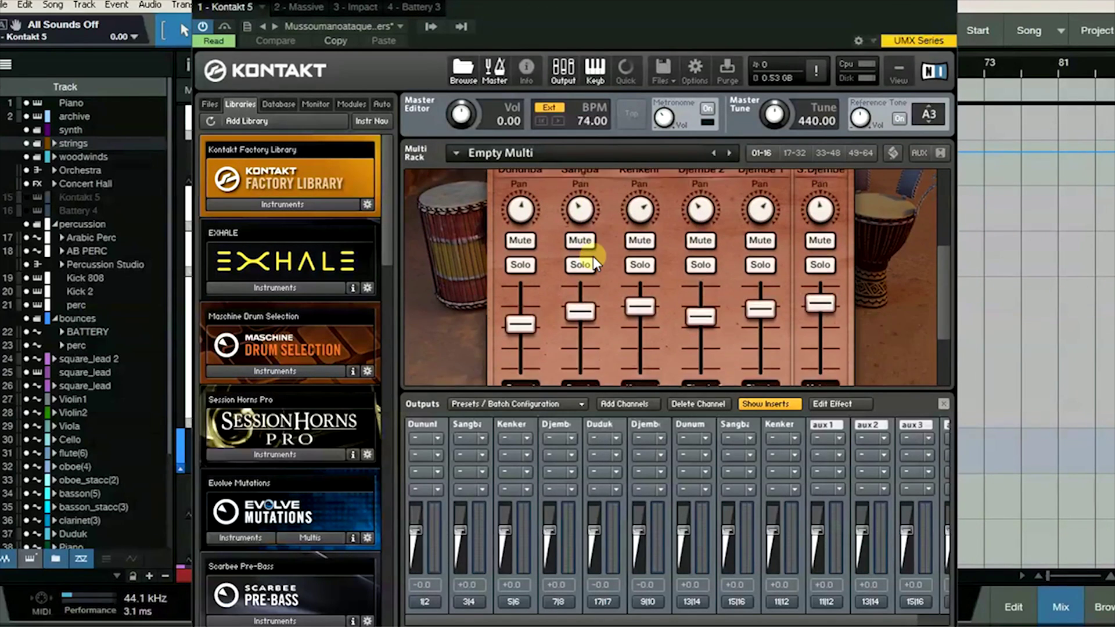
{"action": "scroll", "coordinate": [593, 256], "scroll_direction": "up", "scroll_amount": 3}
{"action": "scroll", "coordinate": [593, 256], "scroll_direction": "down", "scroll_amount": 5}
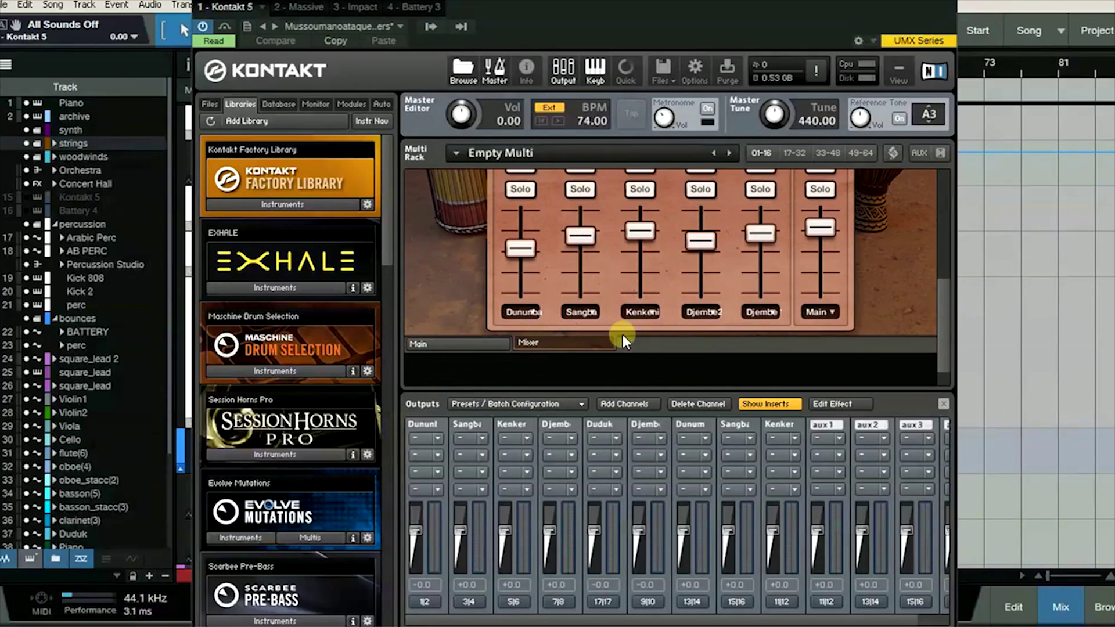
{"action": "scroll", "coordinate": [676, 298], "scroll_direction": "up", "scroll_amount": 10}
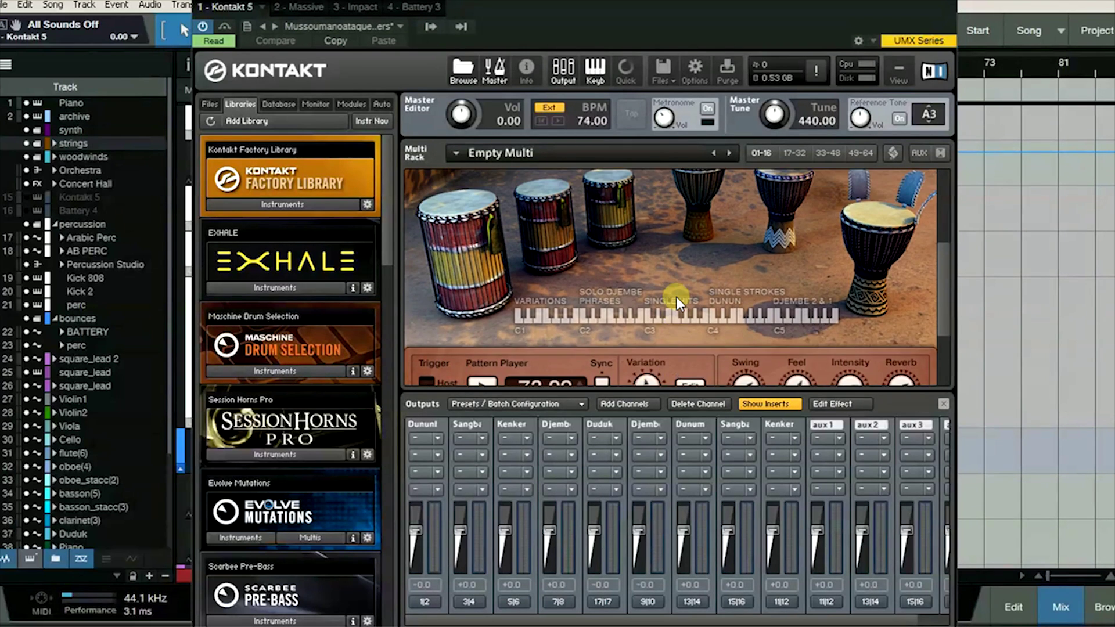
Step: Examine the main page of the Lolo instrument, covering its header, drums, key ranges and pattern player
{"action": "scroll", "coordinate": [674, 295], "scroll_direction": "up", "scroll_amount": 2}
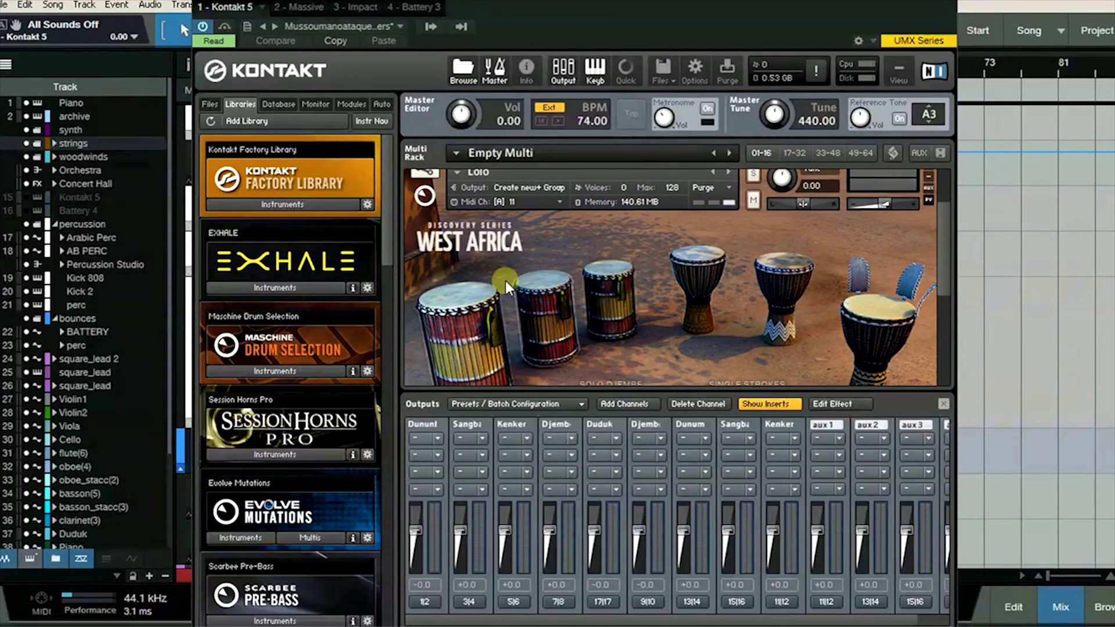
{"action": "scroll", "coordinate": [497, 207], "scroll_direction": "up", "scroll_amount": 1}
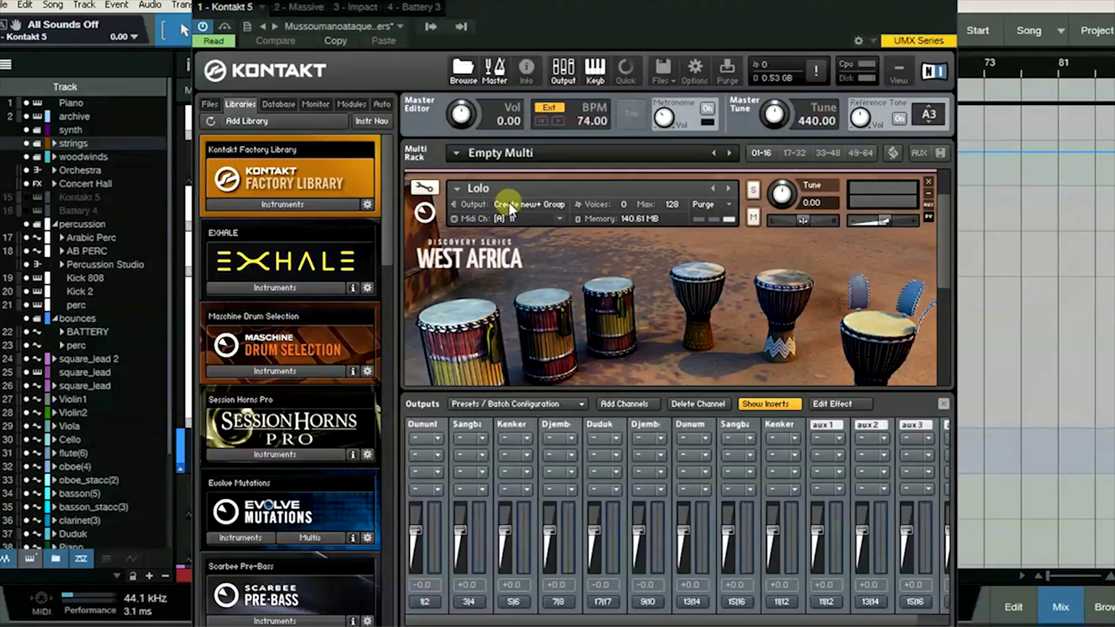
{"action": "scroll", "coordinate": [507, 204], "scroll_direction": "down", "scroll_amount": 1}
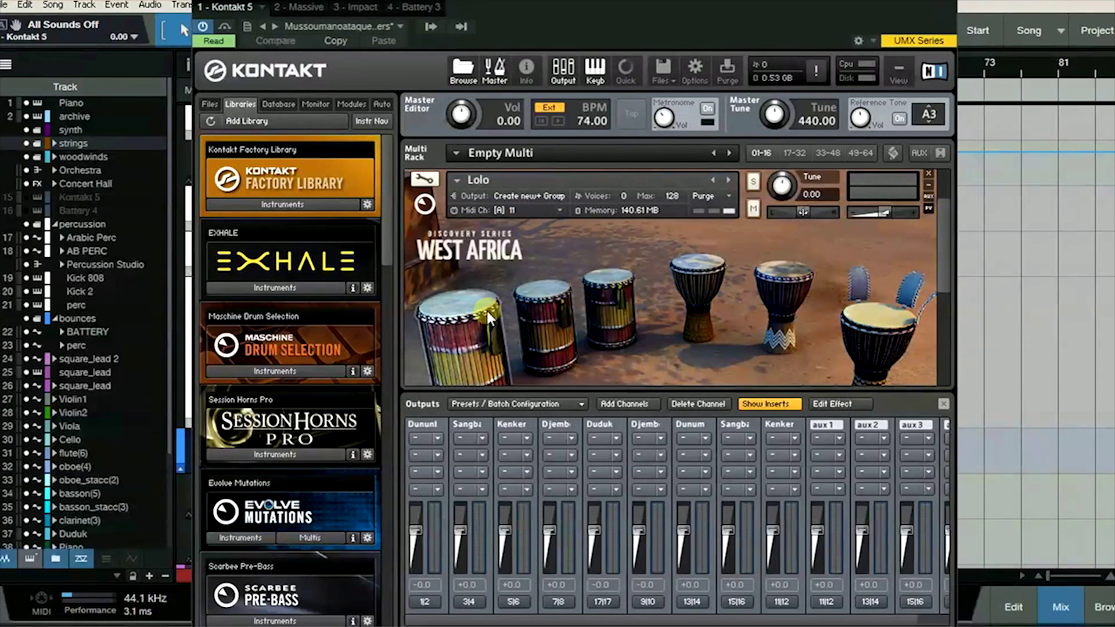
{"action": "scroll", "coordinate": [486, 311], "scroll_direction": "down", "scroll_amount": 3}
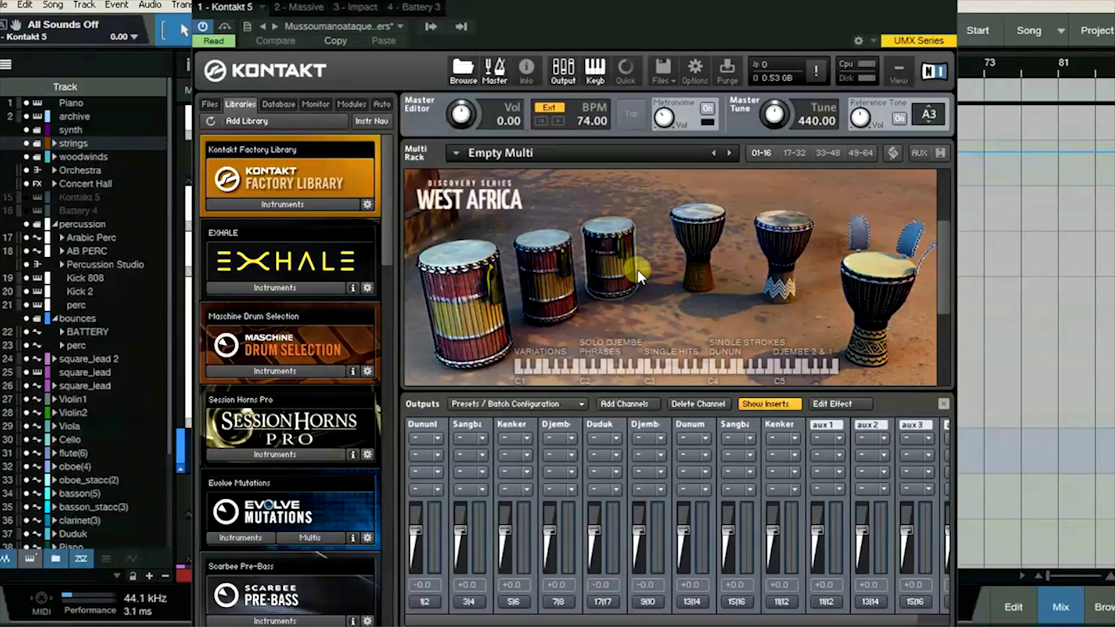
{"action": "scroll", "coordinate": [690, 322], "scroll_direction": "down", "scroll_amount": 1}
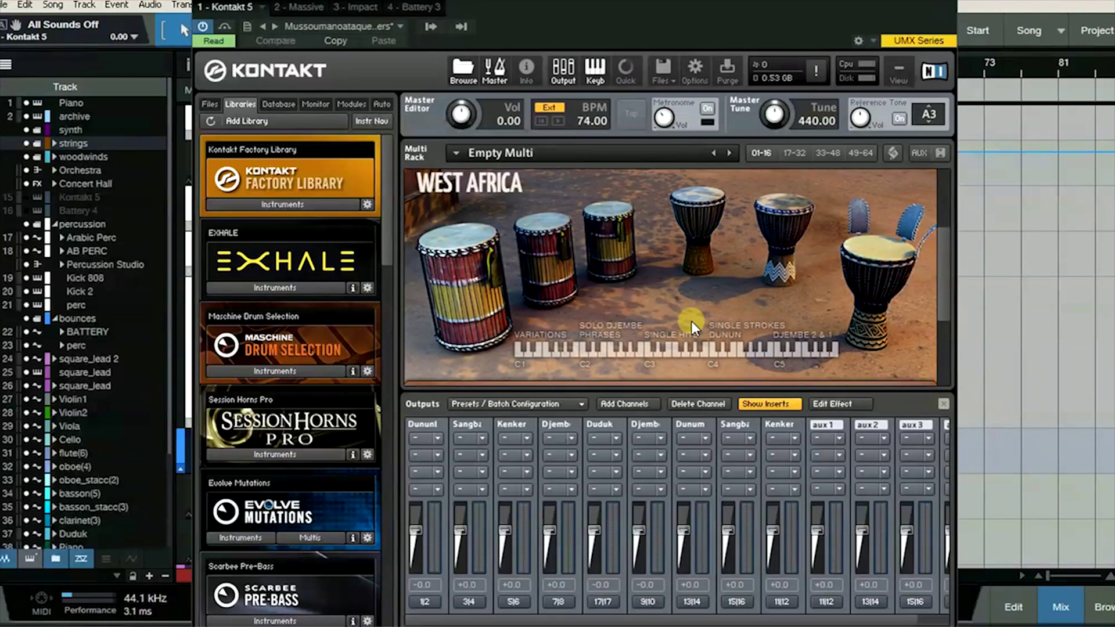
{"action": "scroll", "coordinate": [647, 285], "scroll_direction": "down", "scroll_amount": 7}
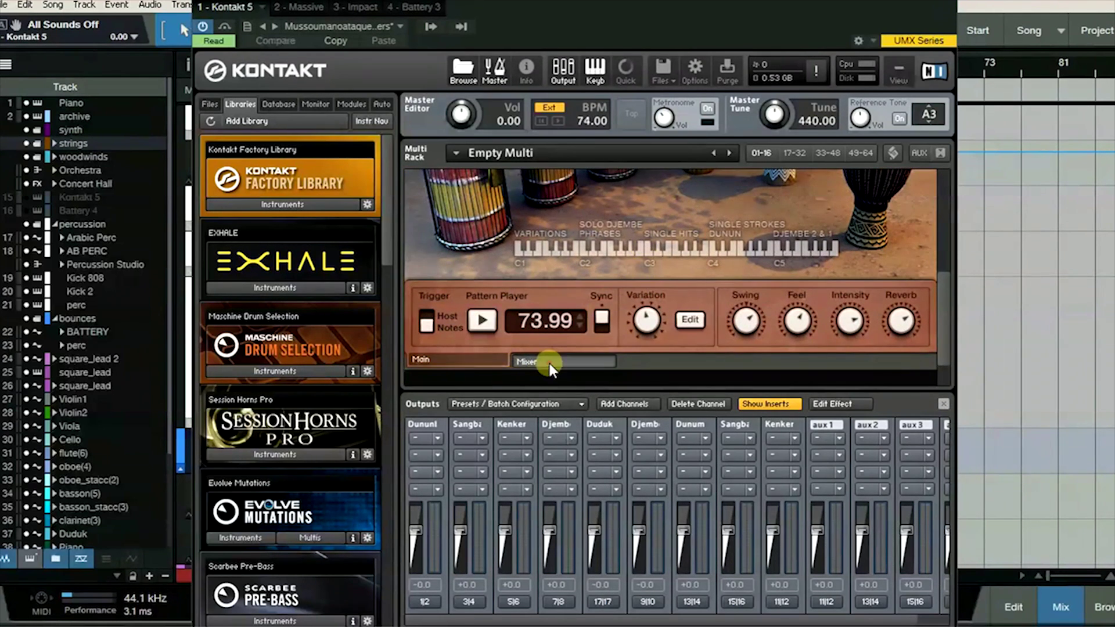
Step: Show the Lolo instrument's mixer page and examine each drum's pan, mute, solo, level and output assignment
{"action": "left_click", "coordinate": [548, 362]}
{"action": "scroll", "coordinate": [577, 282], "scroll_direction": "up", "scroll_amount": 5}
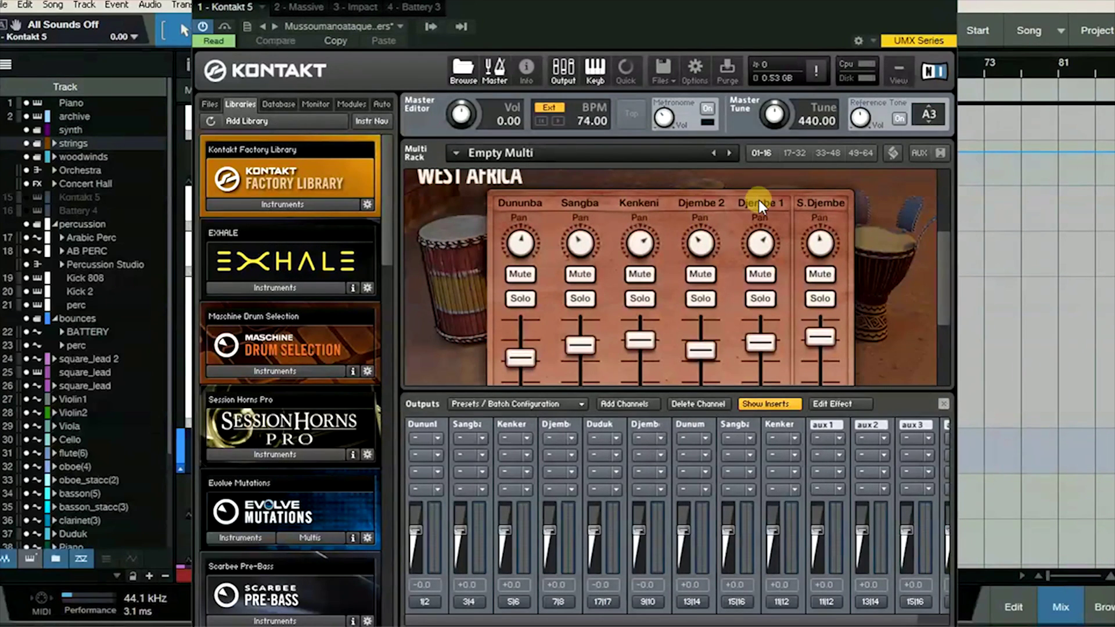
{"action": "scroll", "coordinate": [768, 285], "scroll_direction": "down", "scroll_amount": 1}
{"action": "scroll", "coordinate": [767, 284], "scroll_direction": "up", "scroll_amount": 1}
{"action": "scroll", "coordinate": [768, 285], "scroll_direction": "down", "scroll_amount": 3}
{"action": "scroll", "coordinate": [768, 284], "scroll_direction": "down", "scroll_amount": 2}
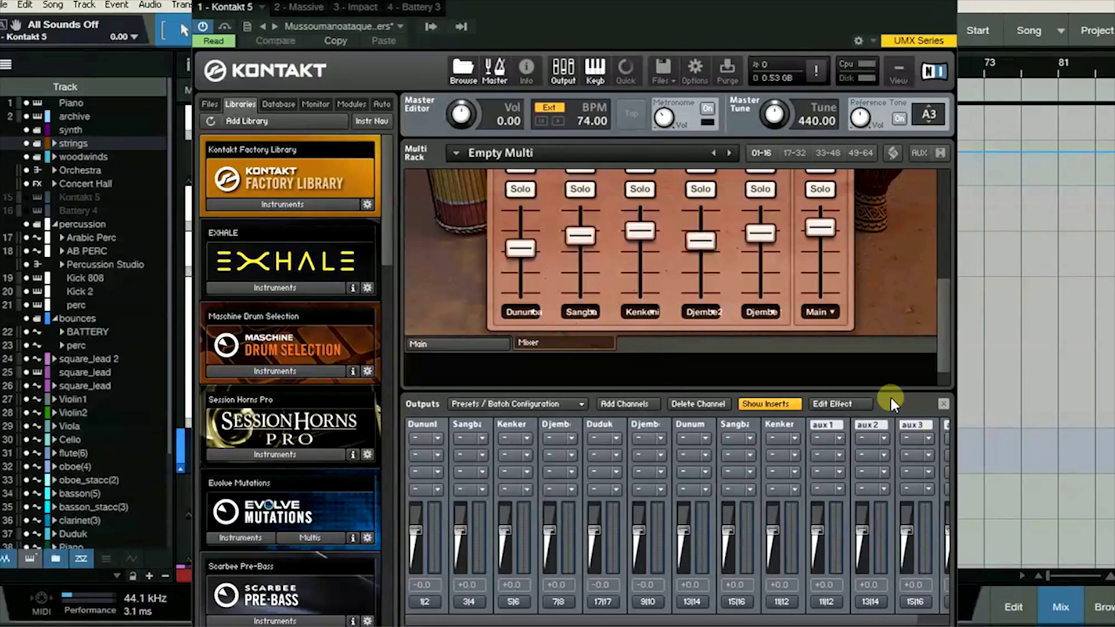
{"action": "left_click_drag", "start_coordinate": [947, 344], "coordinate": [944, 367]}
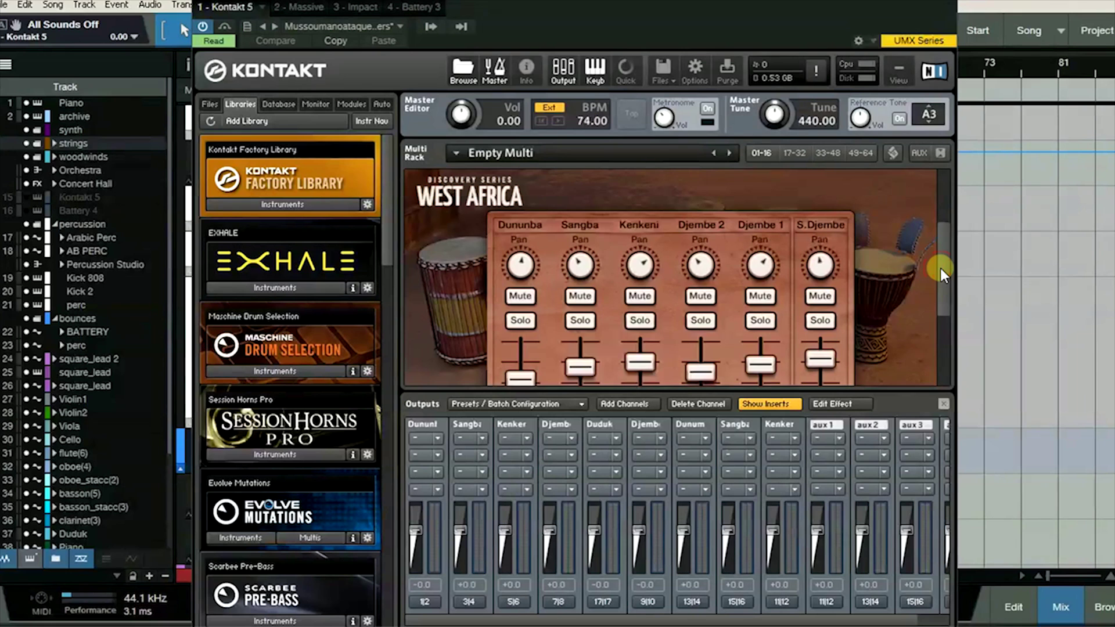
{"action": "left_click_drag", "start_coordinate": [941, 264], "coordinate": [940, 281]}
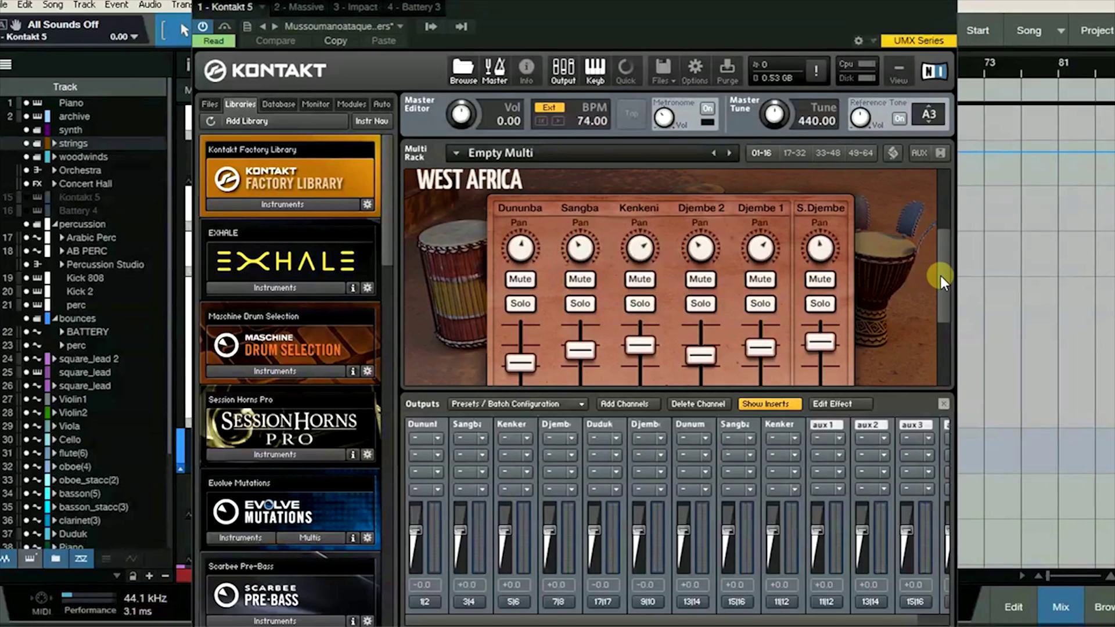
{"action": "left_click_drag", "start_coordinate": [703, 11], "coordinate": [668, 12]}
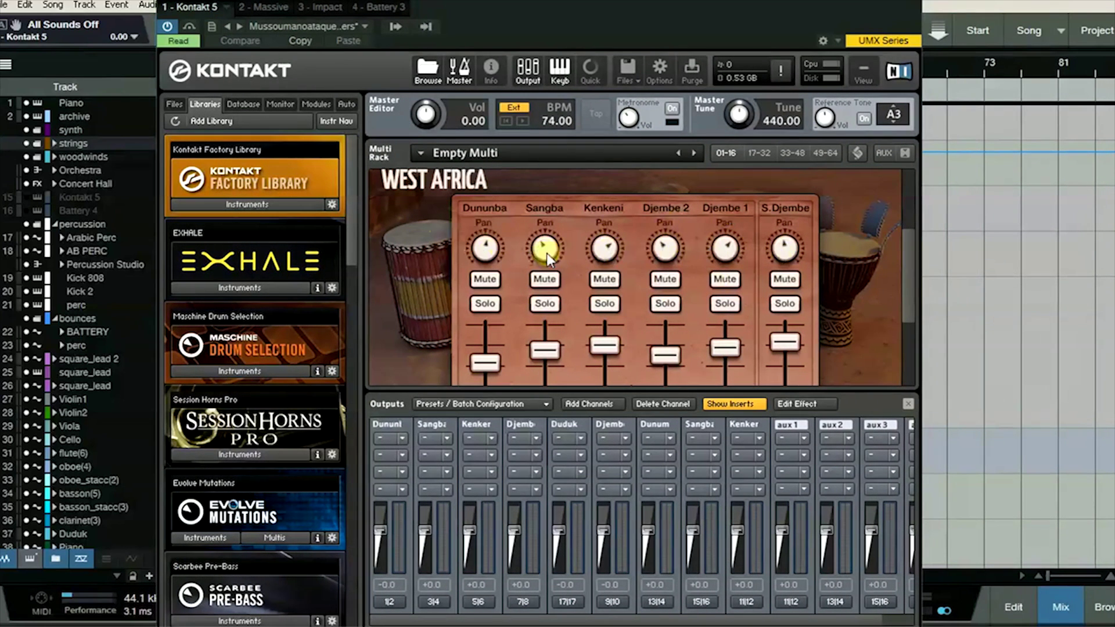
{"action": "left_click_drag", "start_coordinate": [904, 253], "coordinate": [909, 277]}
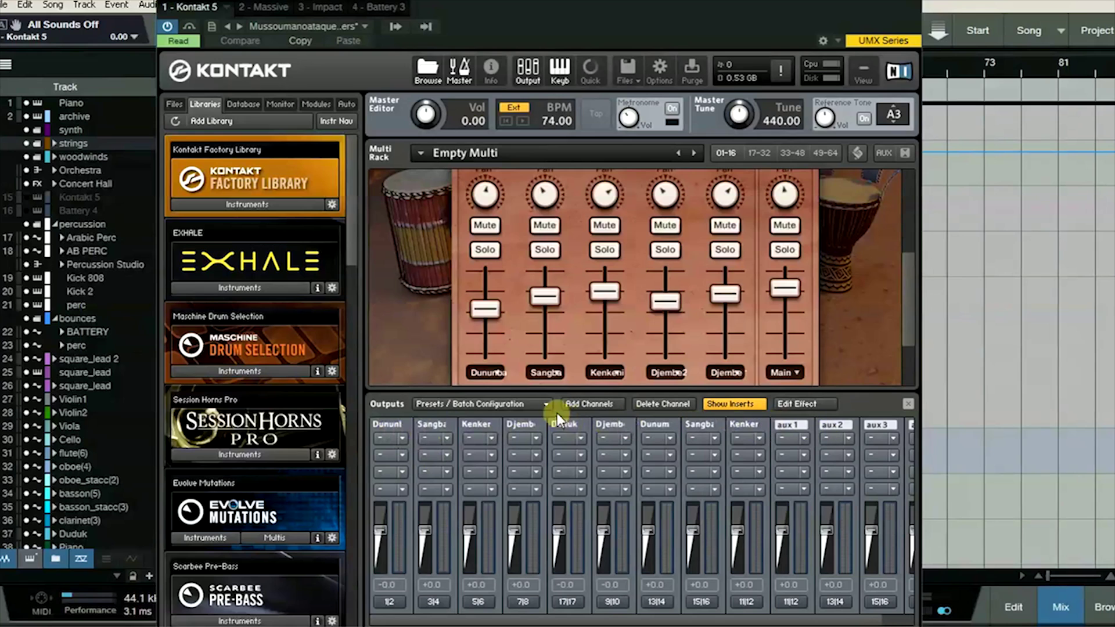
{"action": "left_click", "coordinate": [583, 405]}
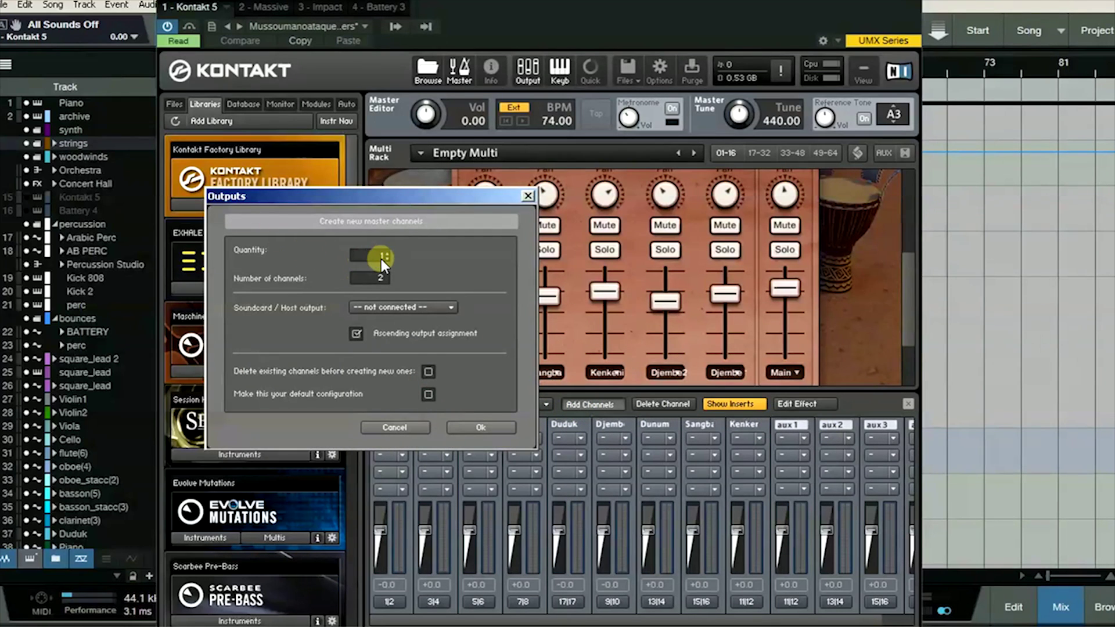
{"action": "left_click", "coordinate": [411, 309]}
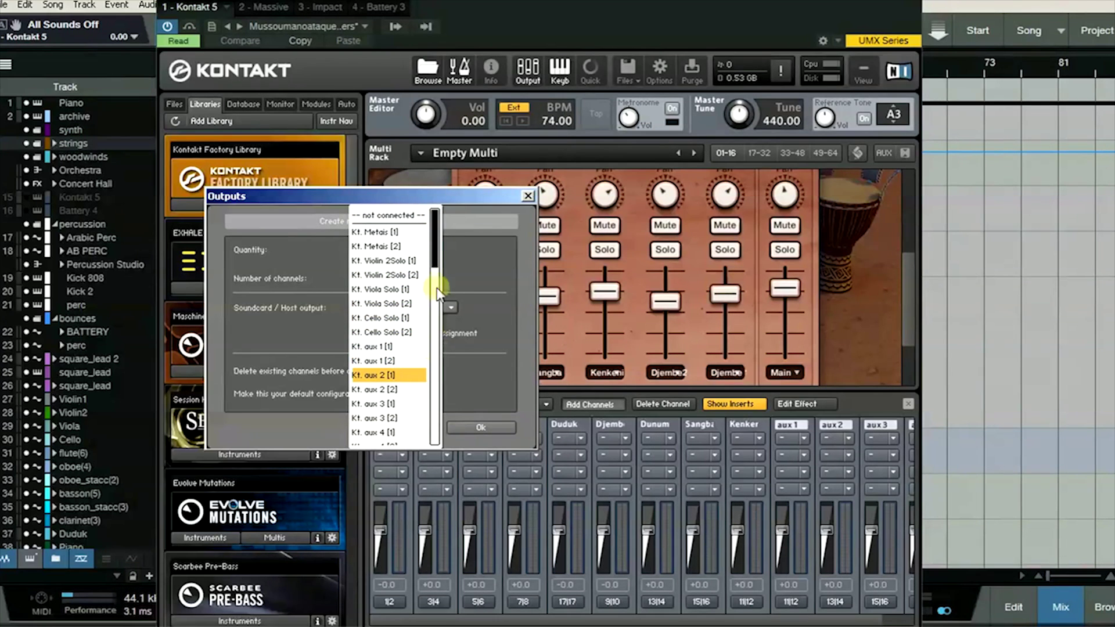
{"action": "left_click_drag", "start_coordinate": [435, 238], "coordinate": [440, 295]}
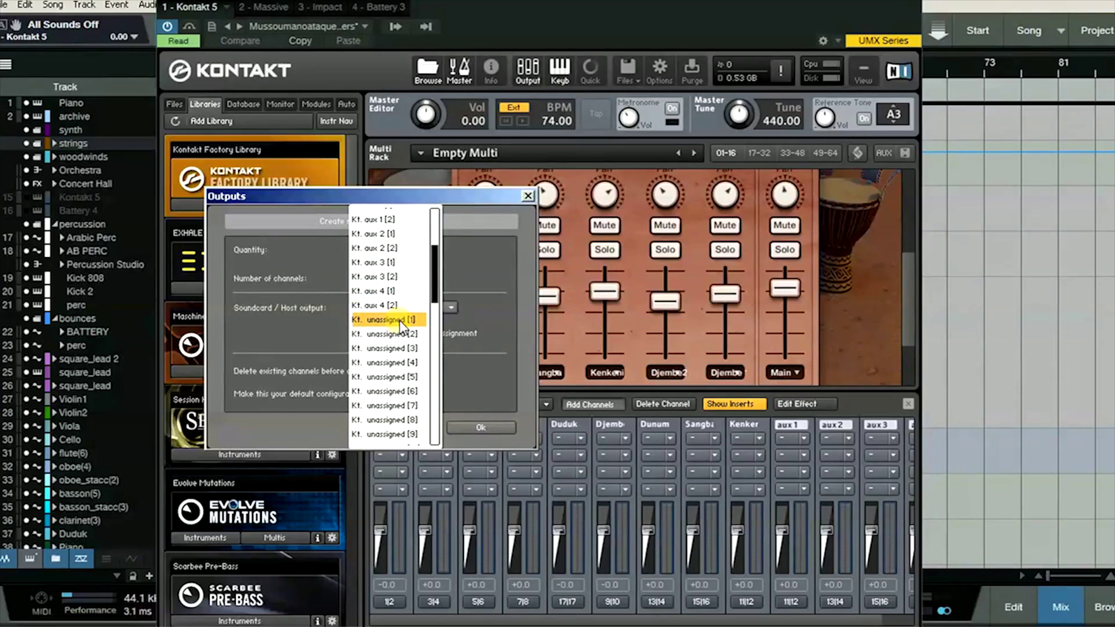
{"action": "left_click_drag", "start_coordinate": [432, 273], "coordinate": [436, 280]}
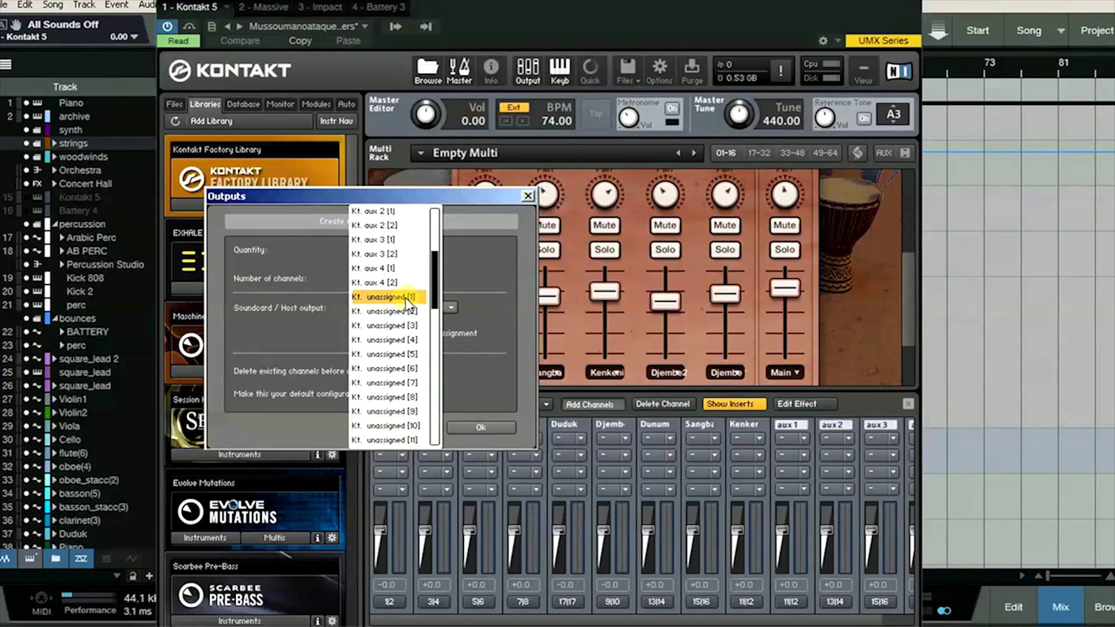
{"action": "mouse_move", "coordinate": [436, 290]}
{"action": "left_mouse_down"}
{"action": "mouse_move", "coordinate": [435, 249]}
{"action": "mouse_move", "coordinate": [437, 291]}
{"action": "left_mouse_up"}
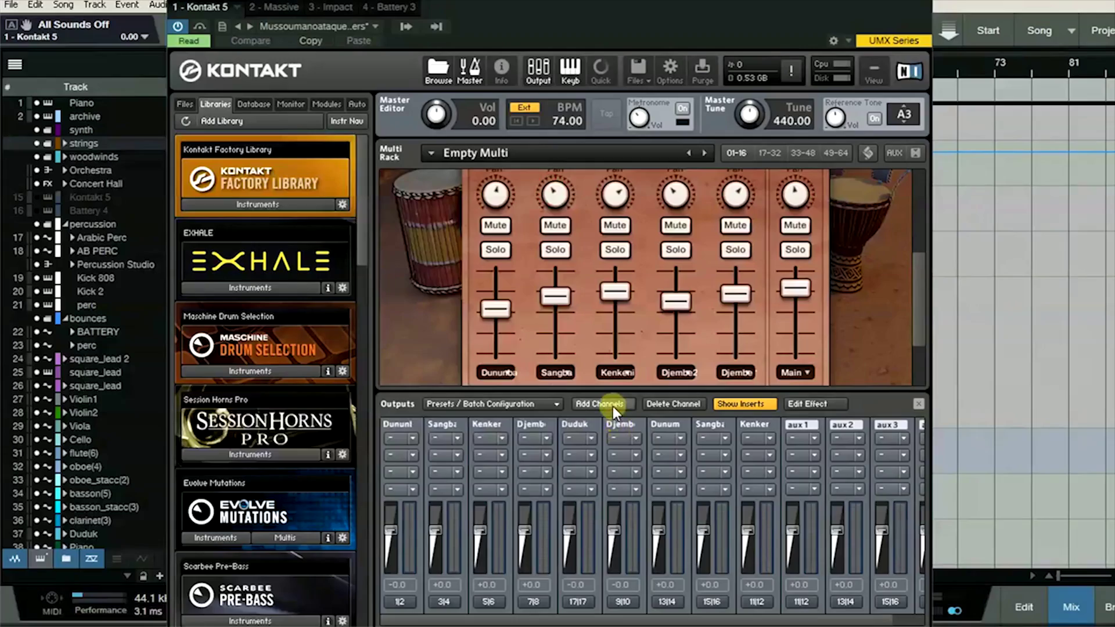
Step: Add one new master output channel with 2 audio channels to the Outputs section
{"action": "left_click", "coordinate": [612, 405]}
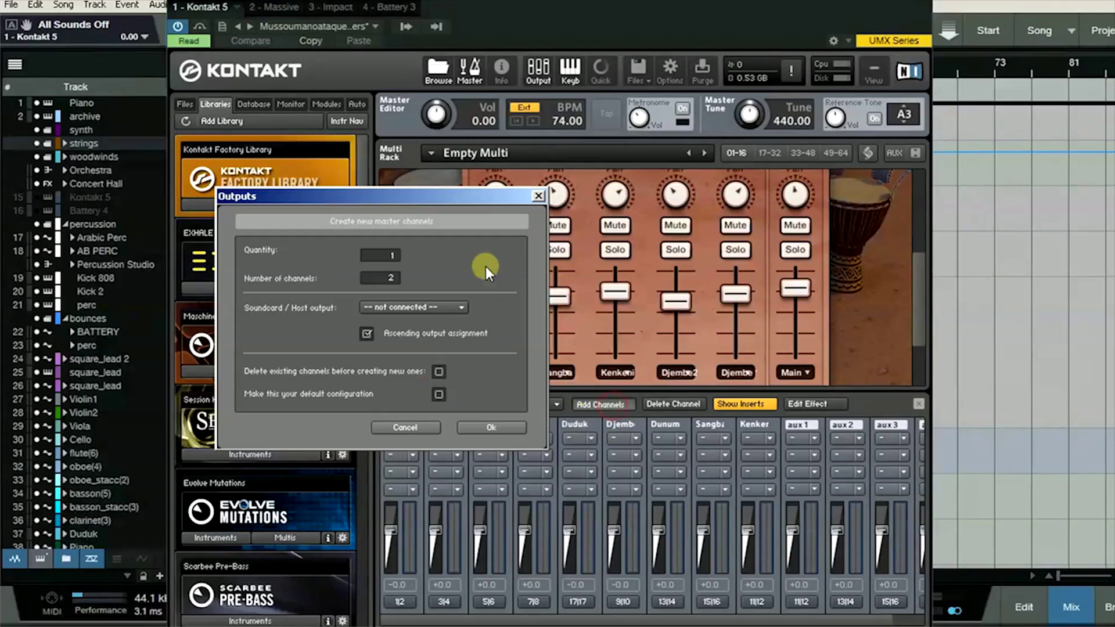
{"action": "left_click", "coordinate": [410, 304]}
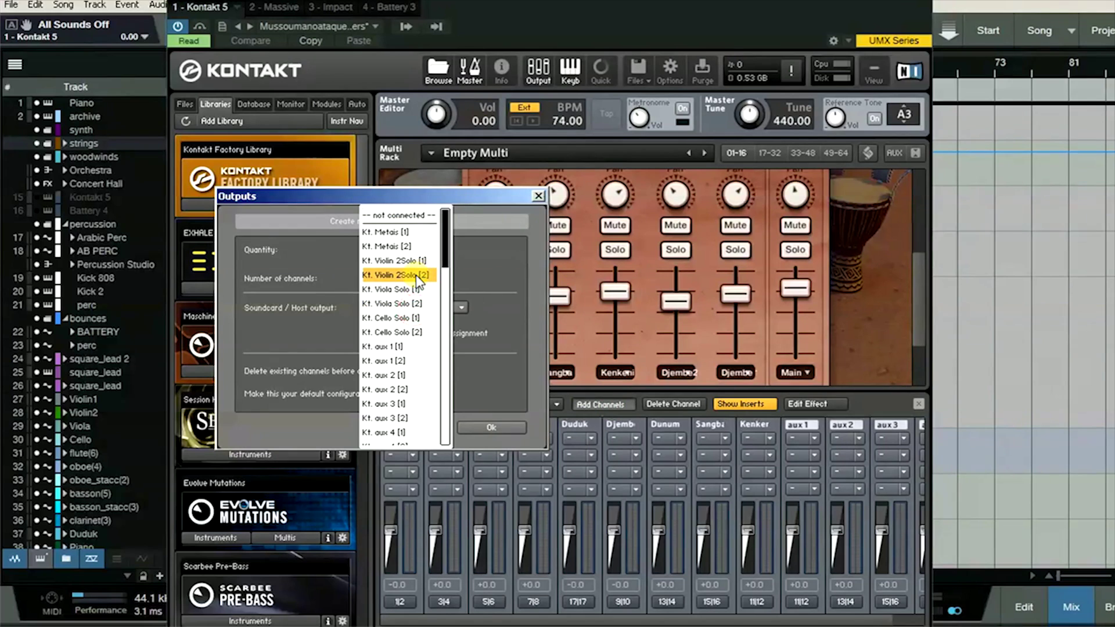
{"action": "scroll", "coordinate": [443, 243], "scroll_direction": "down", "scroll_amount": 3}
{"action": "scroll", "coordinate": [430, 233], "scroll_direction": "up", "scroll_amount": 3}
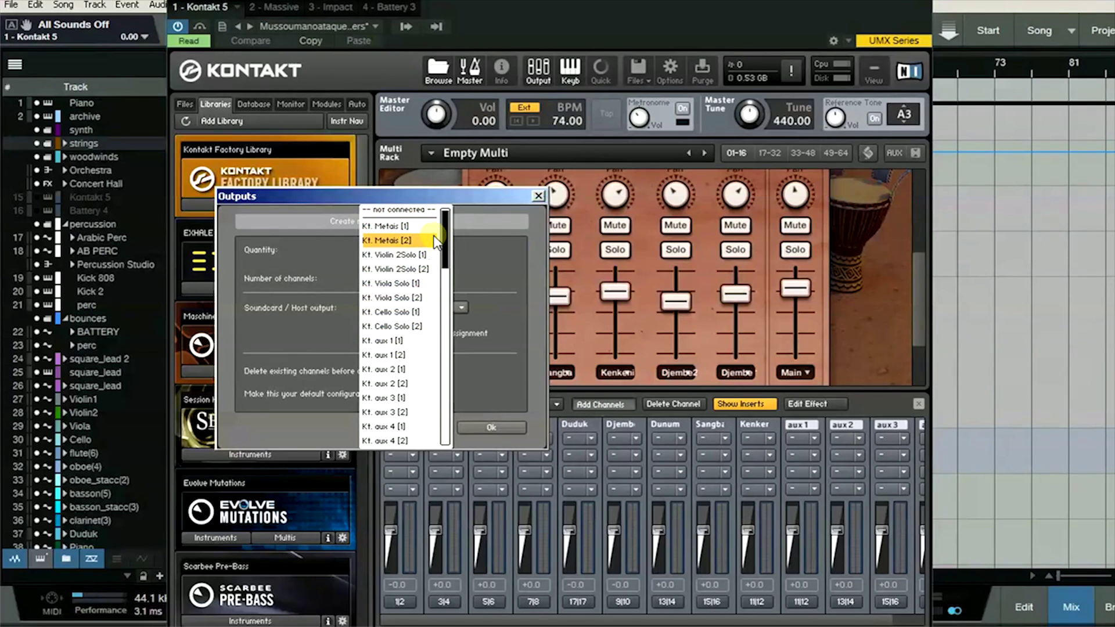
{"action": "key", "text": "Down"}
{"action": "key", "text": "Down"}
{"action": "key", "text": "Down"}
{"action": "key", "text": "Down"}
{"action": "key", "text": "Down"}
{"action": "key", "text": "Down"}
{"action": "key", "text": "Down"}
{"action": "key", "text": "Down"}
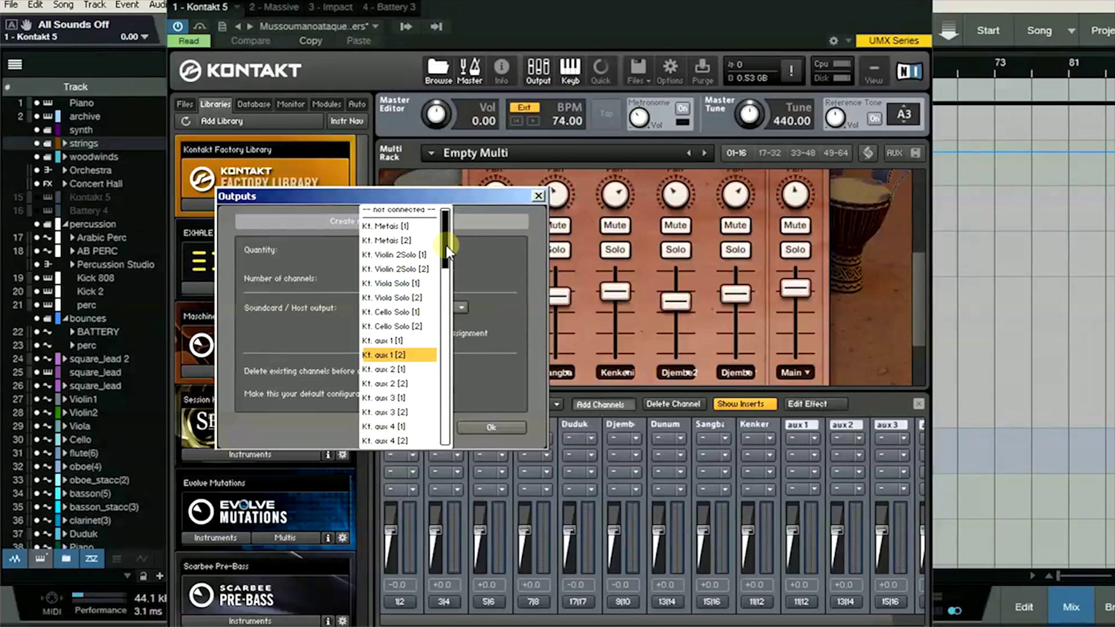
{"action": "left_click_drag", "start_coordinate": [447, 249], "coordinate": [447, 269]}
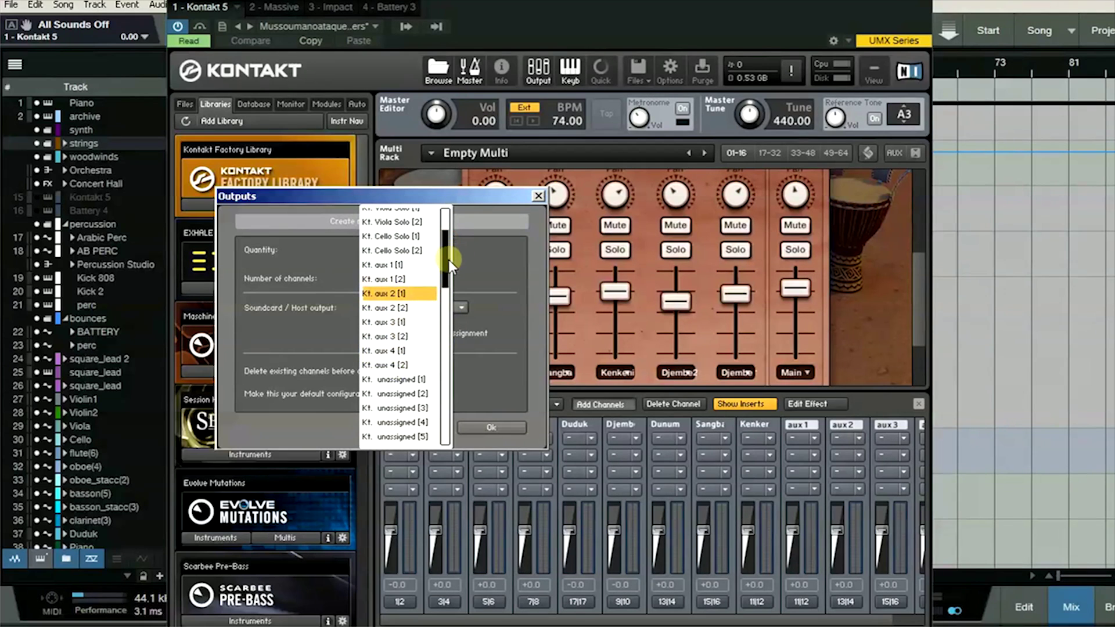
{"action": "left_click_drag", "start_coordinate": [448, 262], "coordinate": [455, 232]}
{"action": "left_click", "coordinate": [397, 216]}
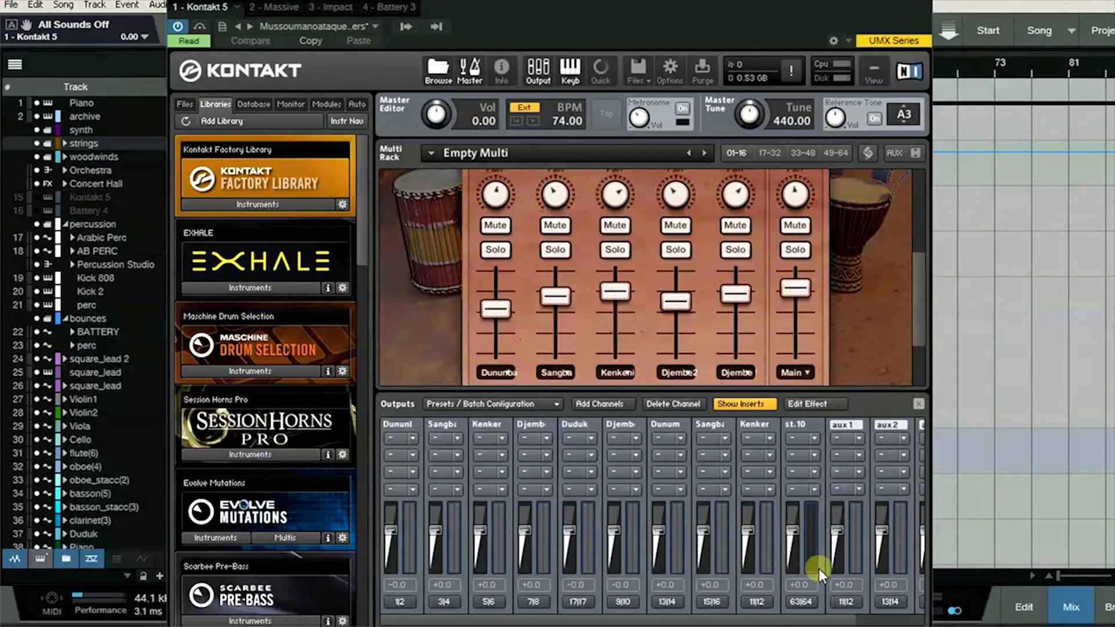
Step: Open the st.10 channel's output configuration and look through the physical outputs available for its first audio channel
{"action": "left_click_drag", "start_coordinate": [793, 25], "coordinate": [792, 12]}
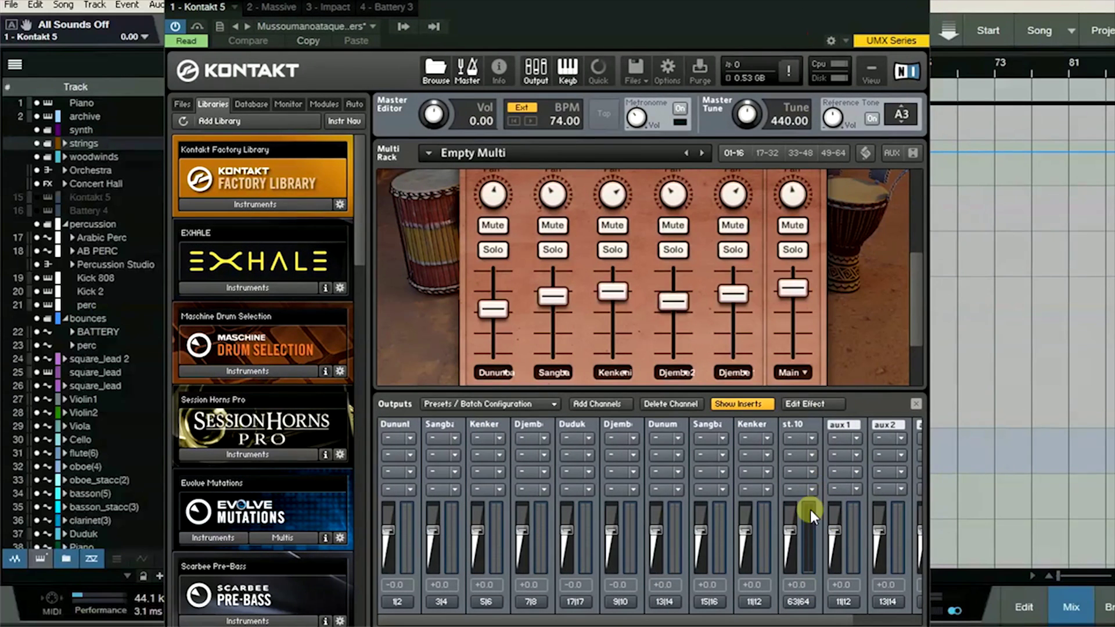
{"action": "left_click", "coordinate": [795, 602]}
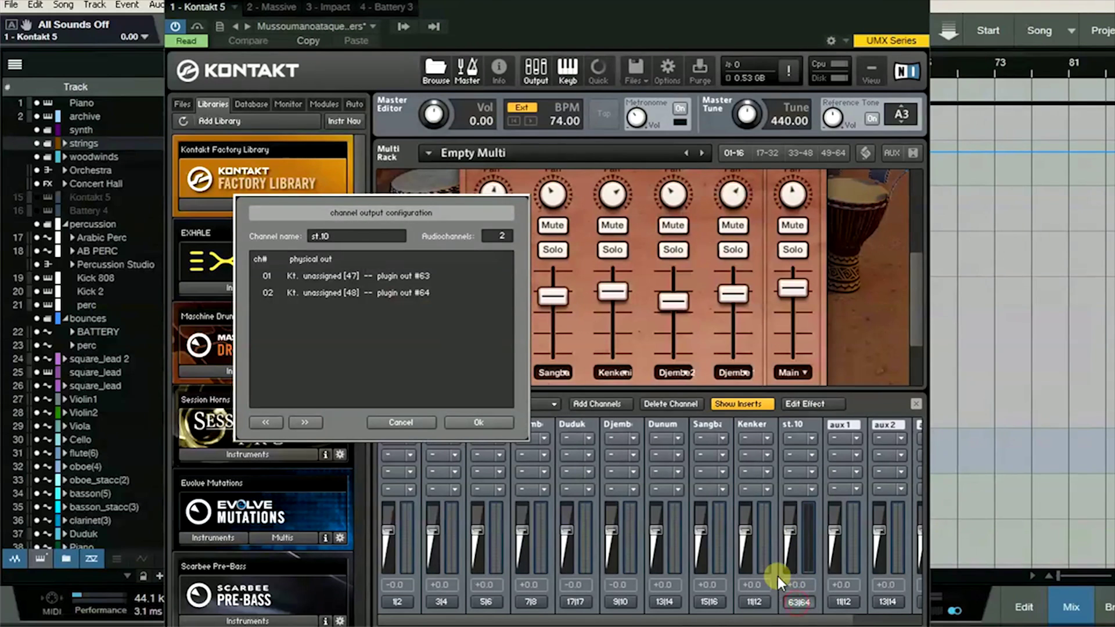
{"action": "left_click", "coordinate": [420, 274]}
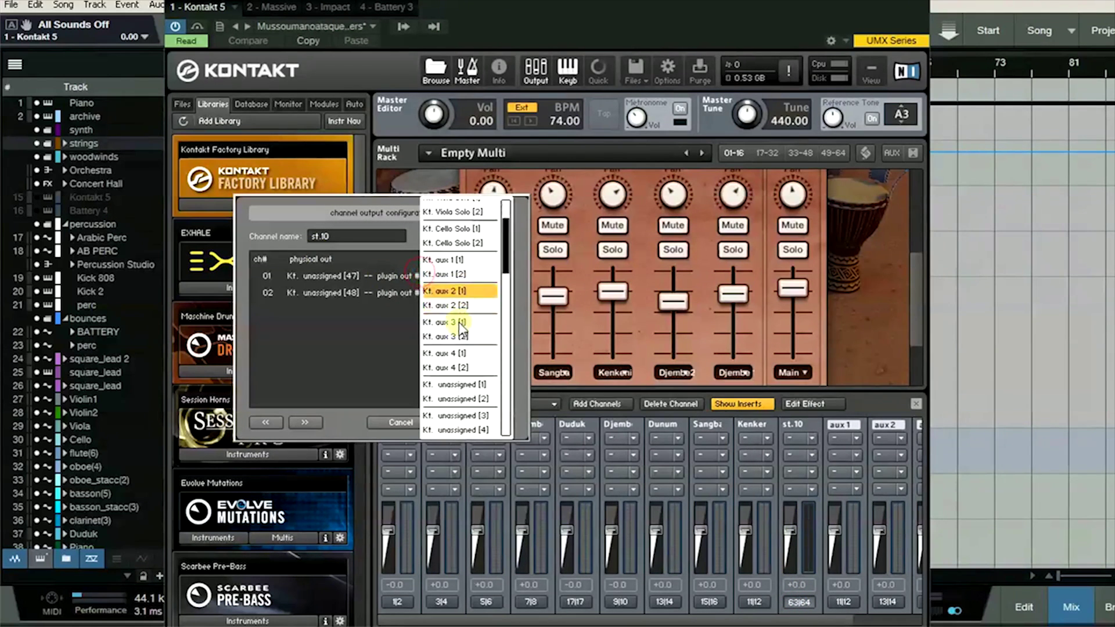
{"action": "scroll", "coordinate": [464, 372], "scroll_direction": "down", "scroll_amount": 5}
{"action": "scroll", "coordinate": [461, 374], "scroll_direction": "down", "scroll_amount": 7}
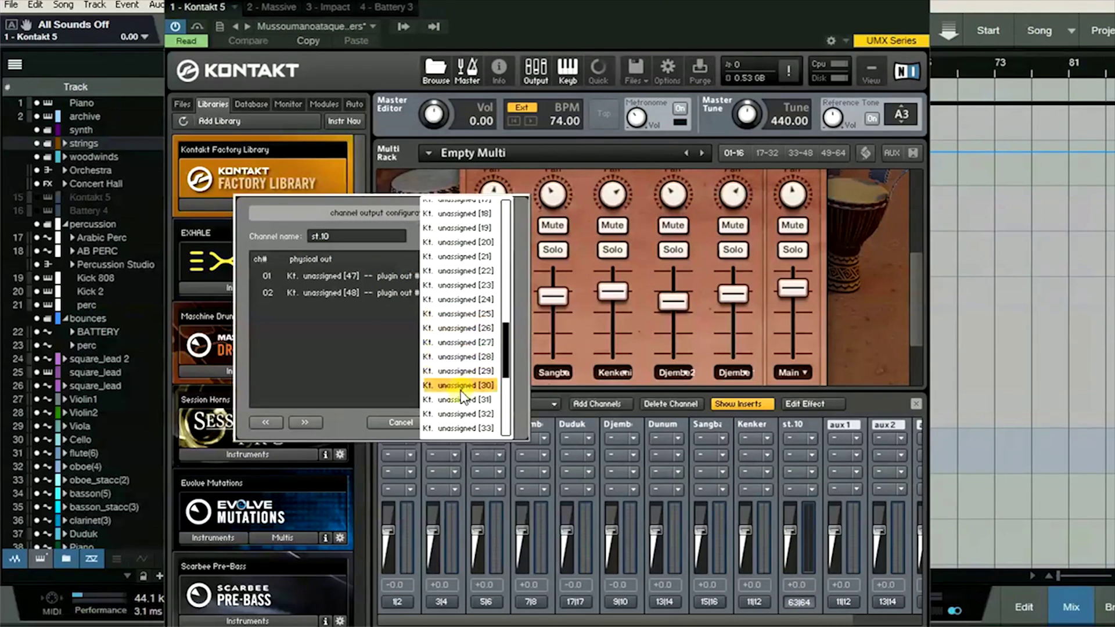
{"action": "scroll", "coordinate": [457, 274], "scroll_direction": "up", "scroll_amount": 10}
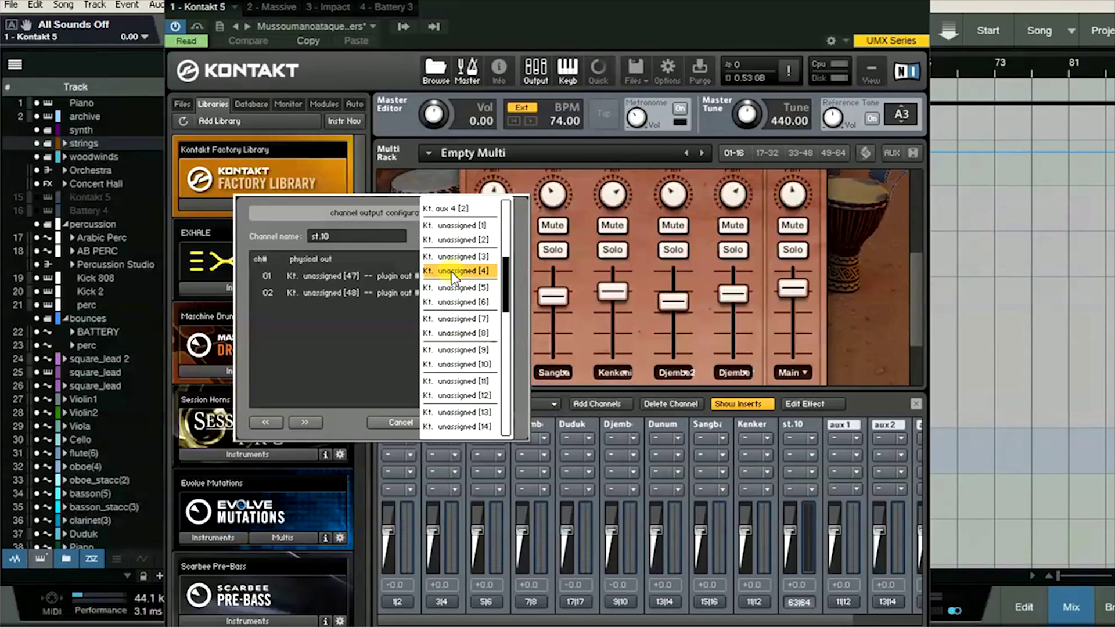
{"action": "scroll", "coordinate": [458, 278], "scroll_direction": "down", "scroll_amount": 2}
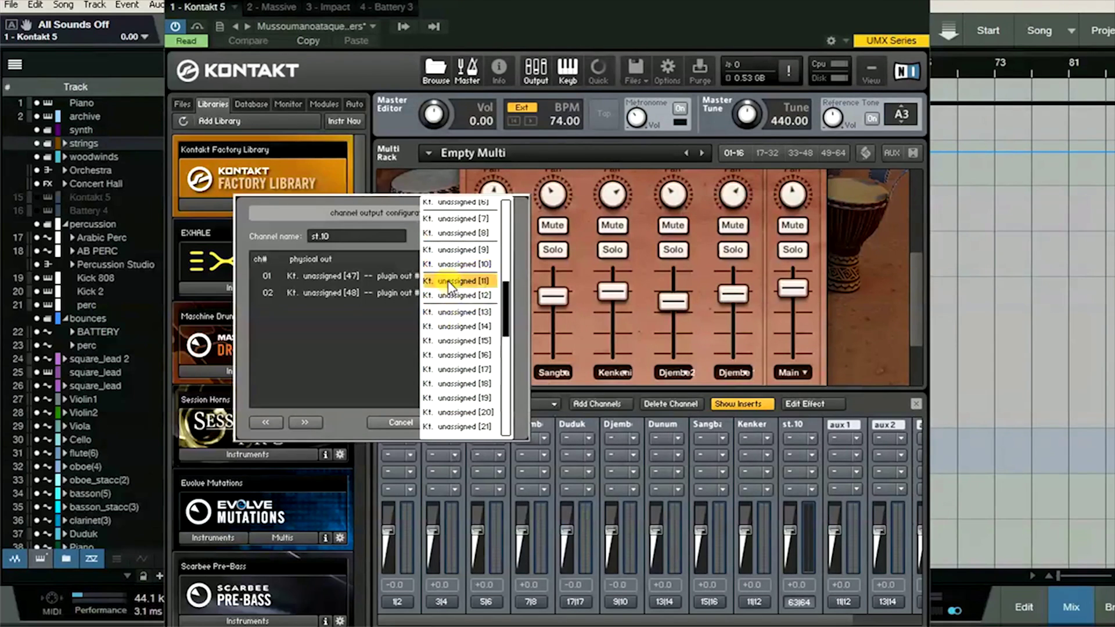
{"action": "left_click", "coordinate": [383, 329]}
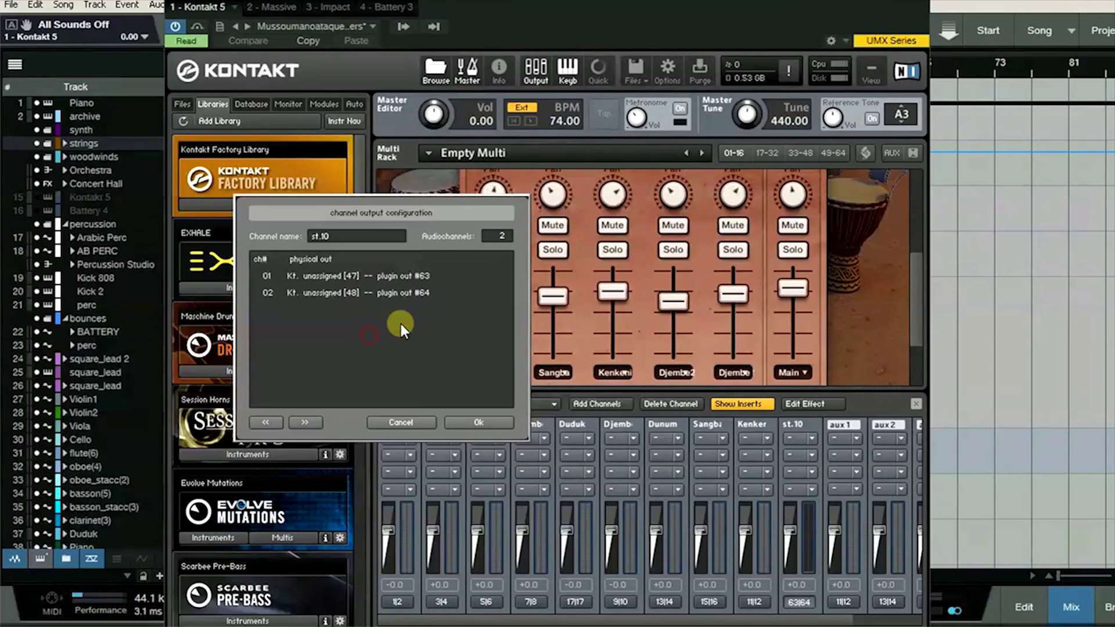
Step: Show the host mixer and examine the Kontakt 5 outputs in its instrument list
{"action": "key", "text": "F3"}
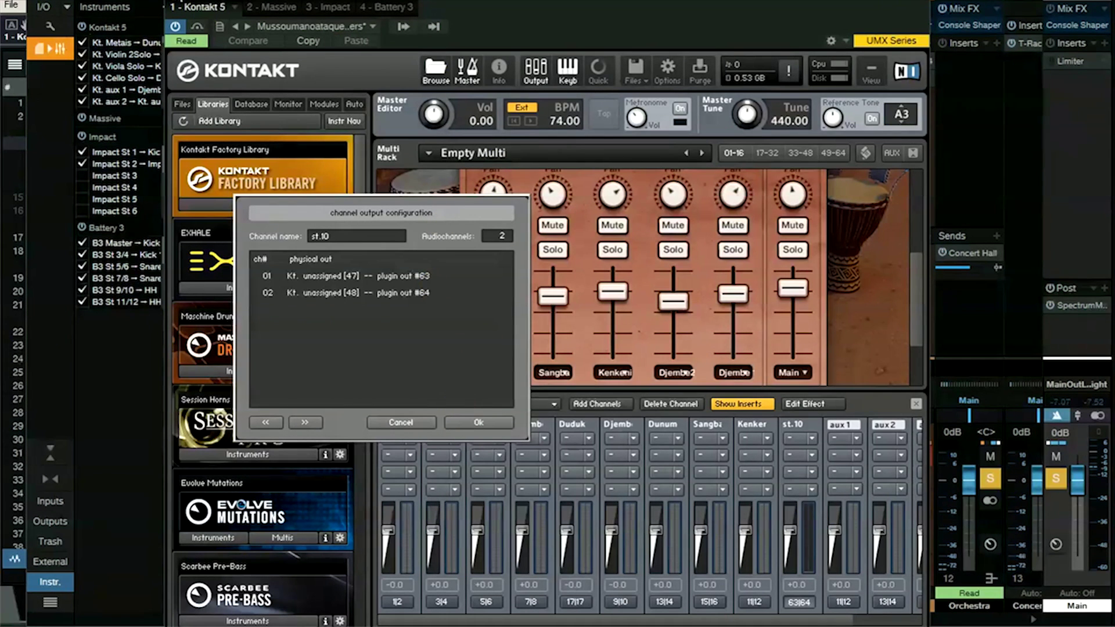
{"action": "left_click", "coordinate": [81, 3]}
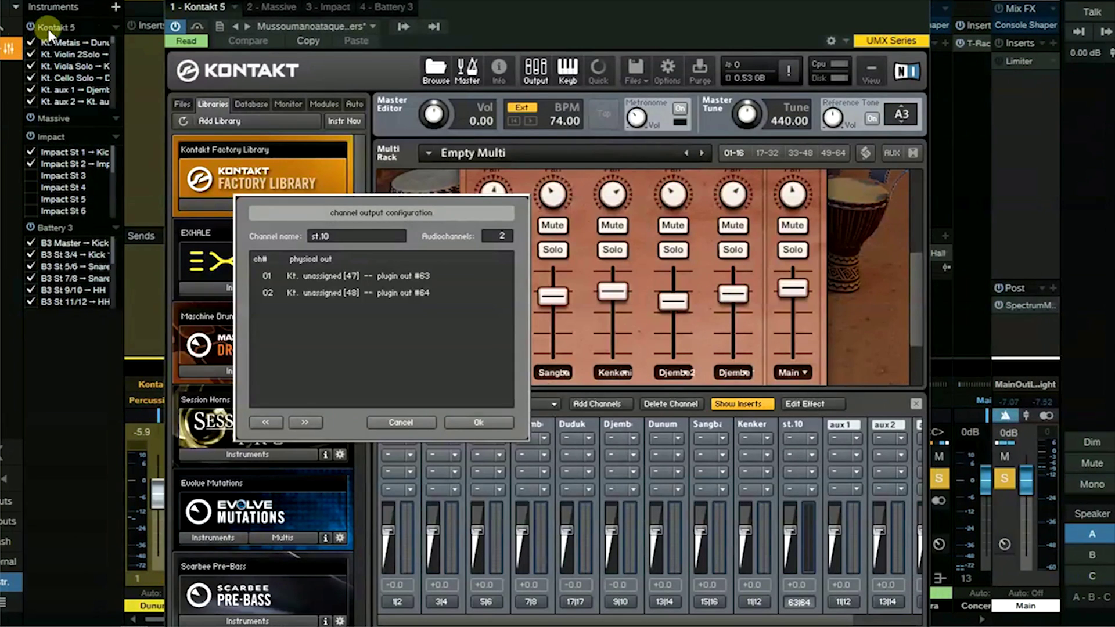
{"action": "left_click", "coordinate": [53, 27]}
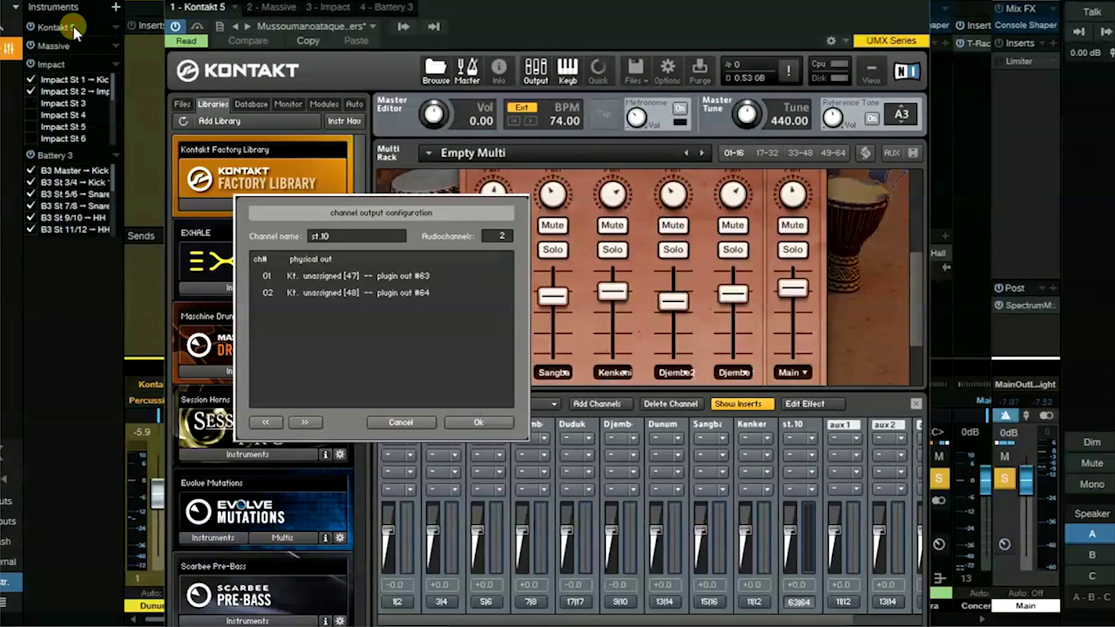
{"action": "left_click", "coordinate": [73, 26]}
{"action": "scroll", "coordinate": [113, 36], "scroll_direction": "down", "scroll_amount": 3}
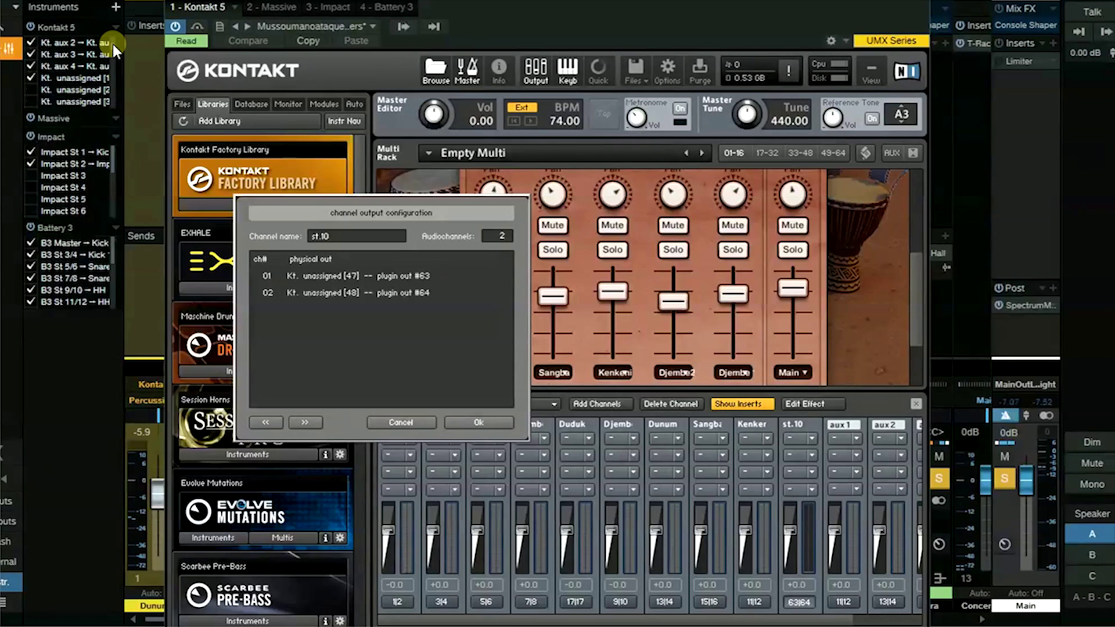
{"action": "scroll", "coordinate": [113, 44], "scroll_direction": "up", "scroll_amount": 3}
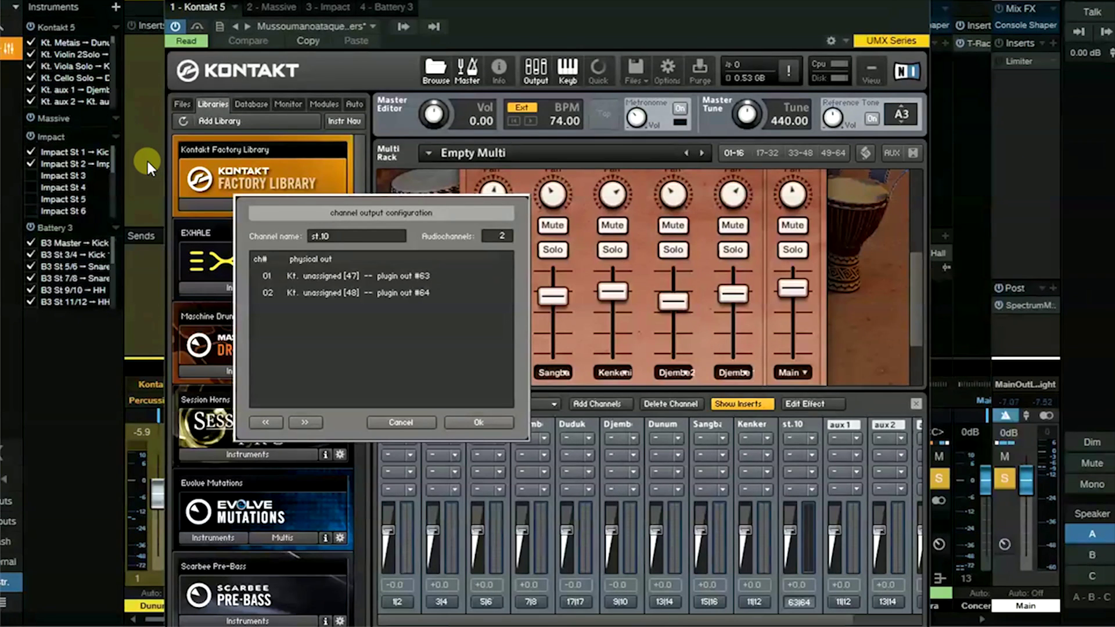
Step: Collapse the Kontakt 5 entry in the host mixer's instrument list and expand it again to show its outputs
{"action": "left_click", "coordinate": [51, 24]}
{"action": "left_click", "coordinate": [61, 25]}
{"action": "scroll", "coordinate": [111, 39], "scroll_direction": "down", "scroll_amount": 3}
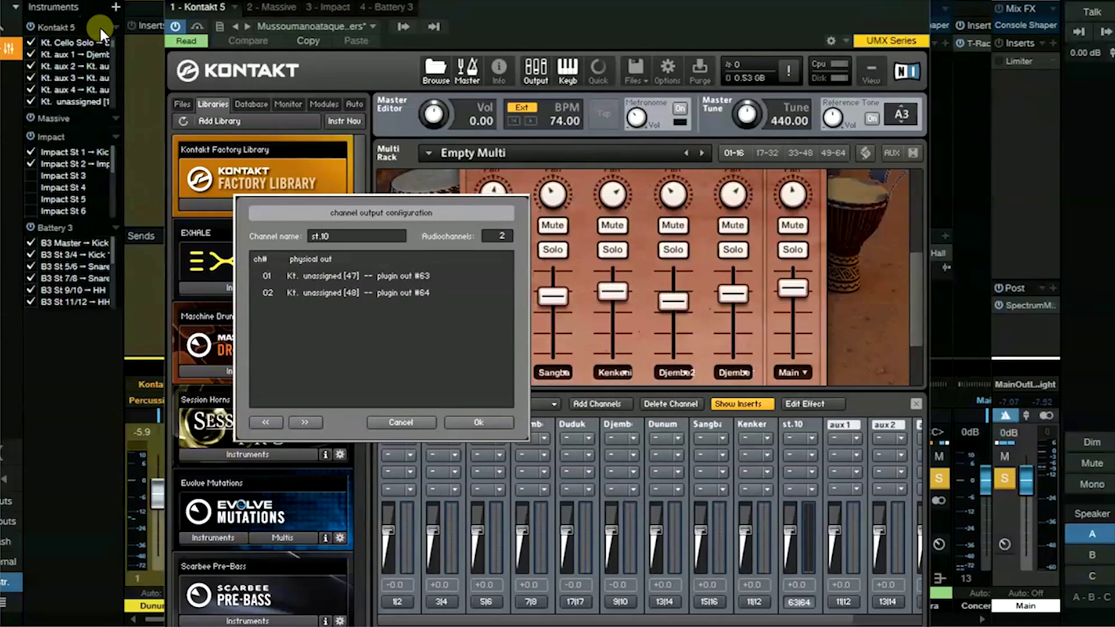
{"action": "left_click", "coordinate": [101, 25]}
{"action": "left_click", "coordinate": [113, 26]}
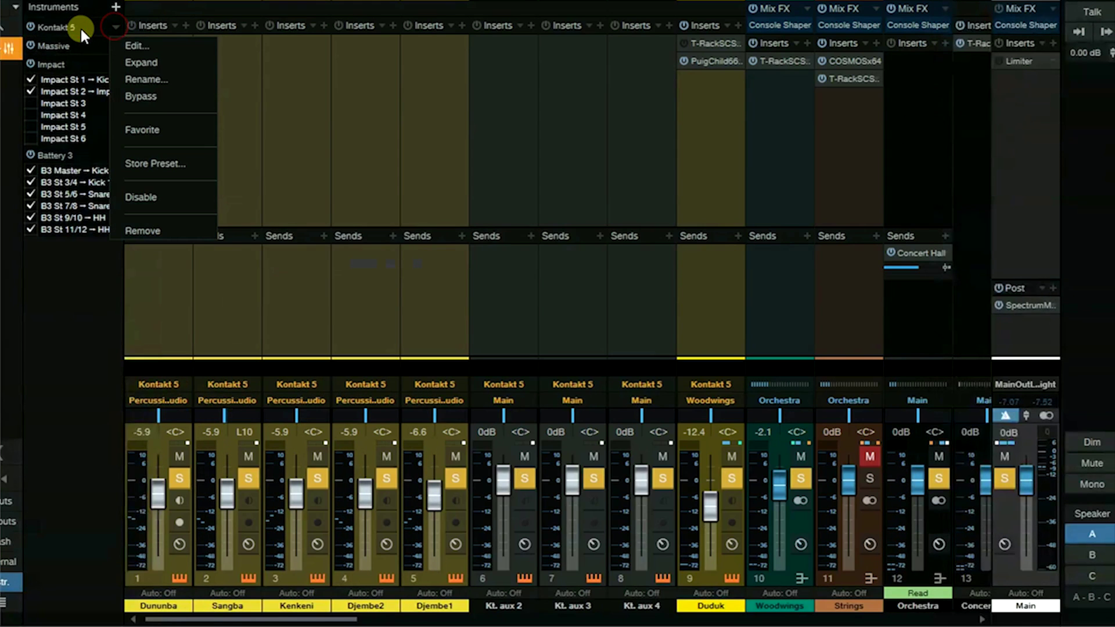
{"action": "left_click", "coordinate": [140, 62]}
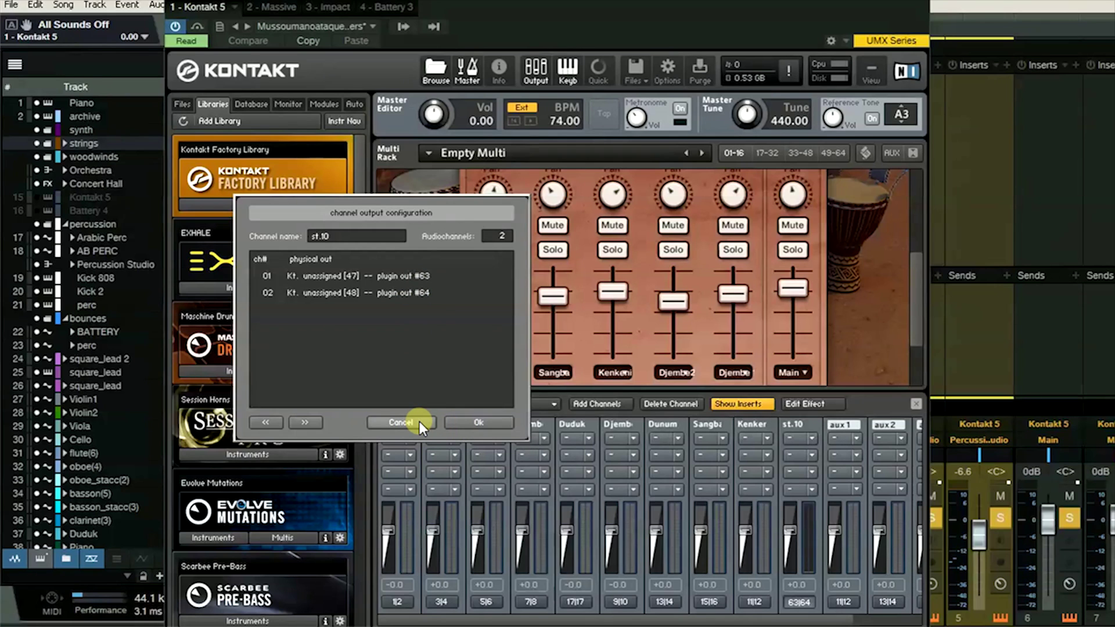
Step: Assign the st.10 channel's two audio channels to Kt. Metais [1] and Kt. Metais [2], and apply the configuration
{"action": "left_click", "coordinate": [417, 276]}
{"action": "left_click", "coordinate": [471, 207]}
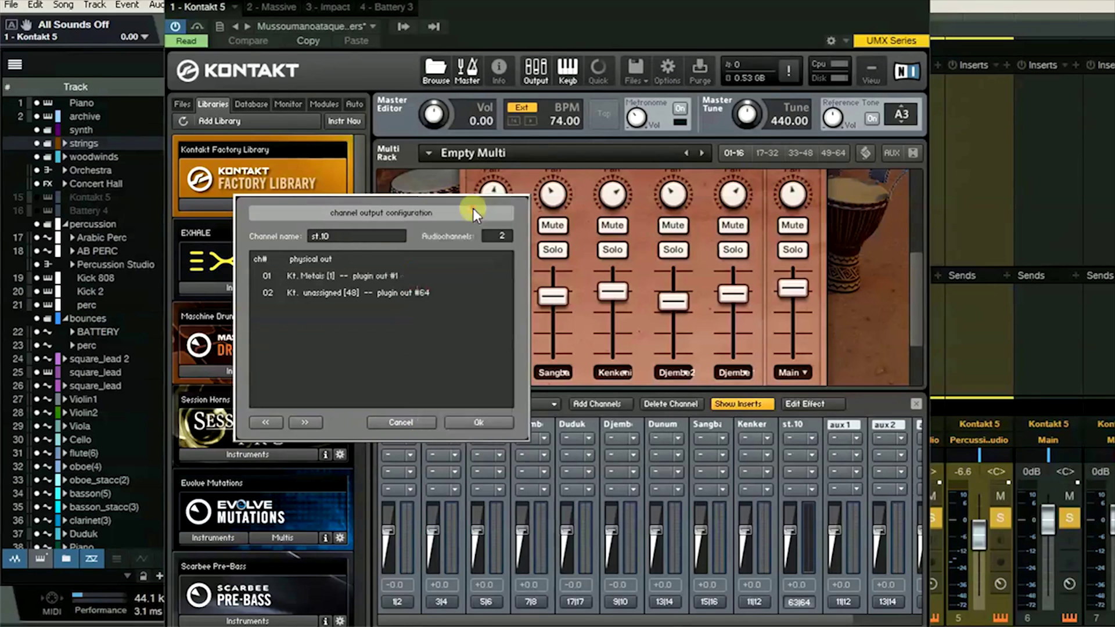
{"action": "left_click", "coordinate": [419, 293]}
{"action": "left_click", "coordinate": [462, 223]}
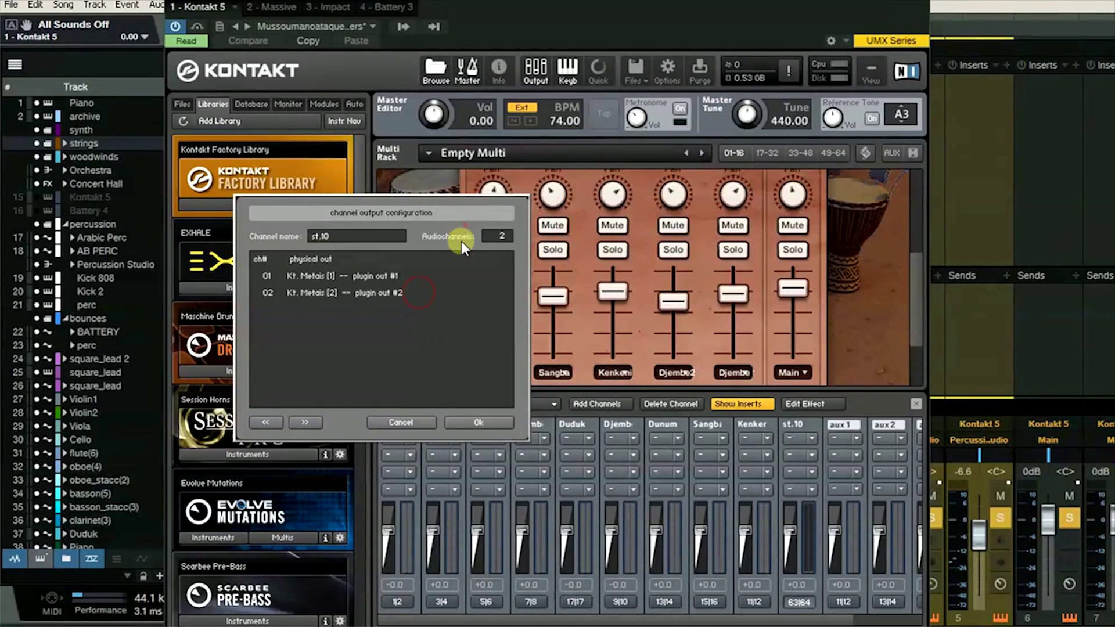
{"action": "left_click", "coordinate": [476, 422]}
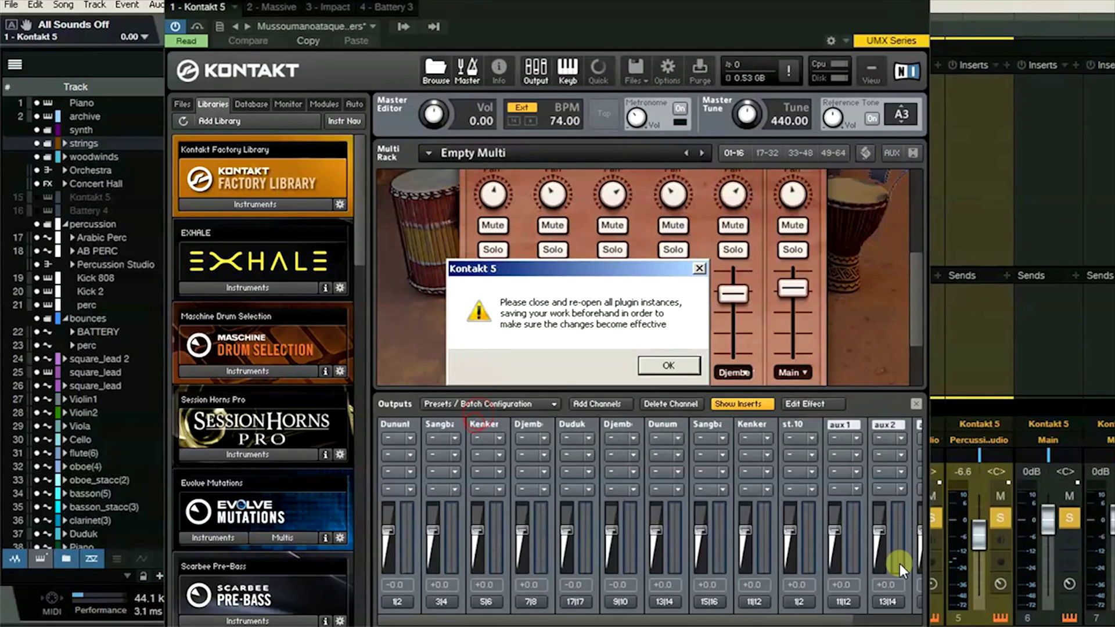
{"action": "left_click", "coordinate": [688, 374]}
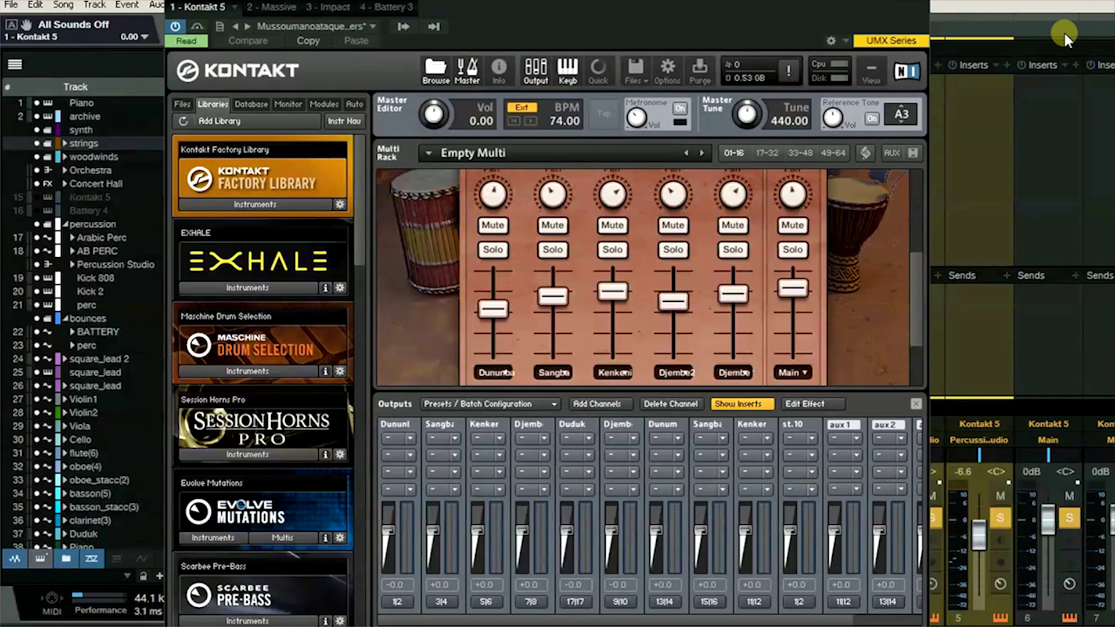
Step: Hide the host mixer and set the Dununba drum's output to Dununba in the West Africa mixer
{"action": "left_click_drag", "start_coordinate": [1060, 32], "coordinate": [1060, 1]}
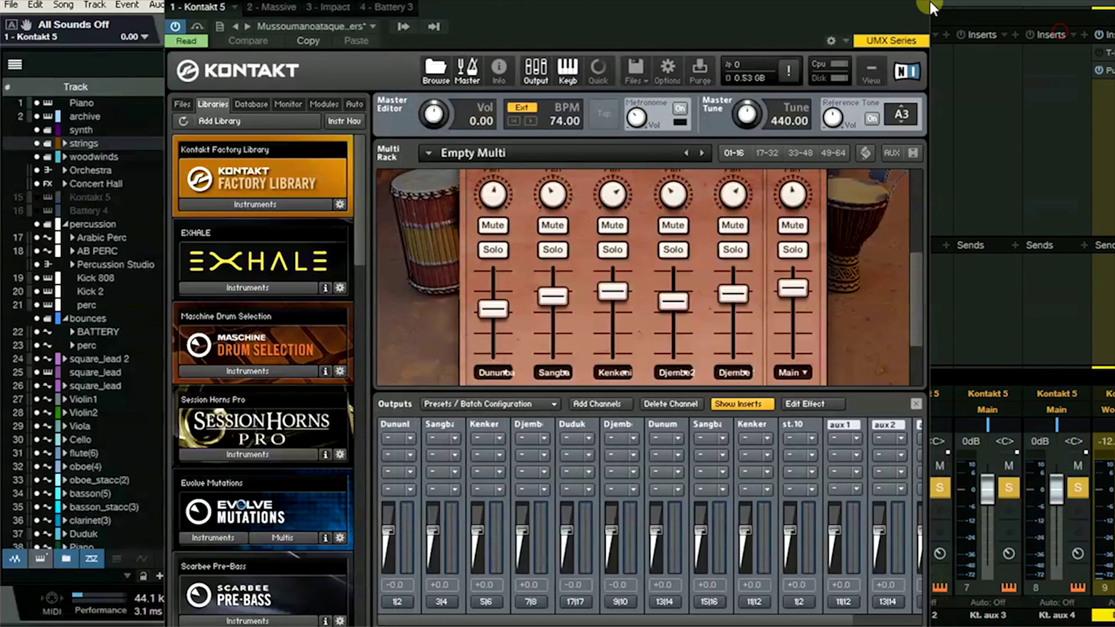
{"action": "key", "text": "F3"}
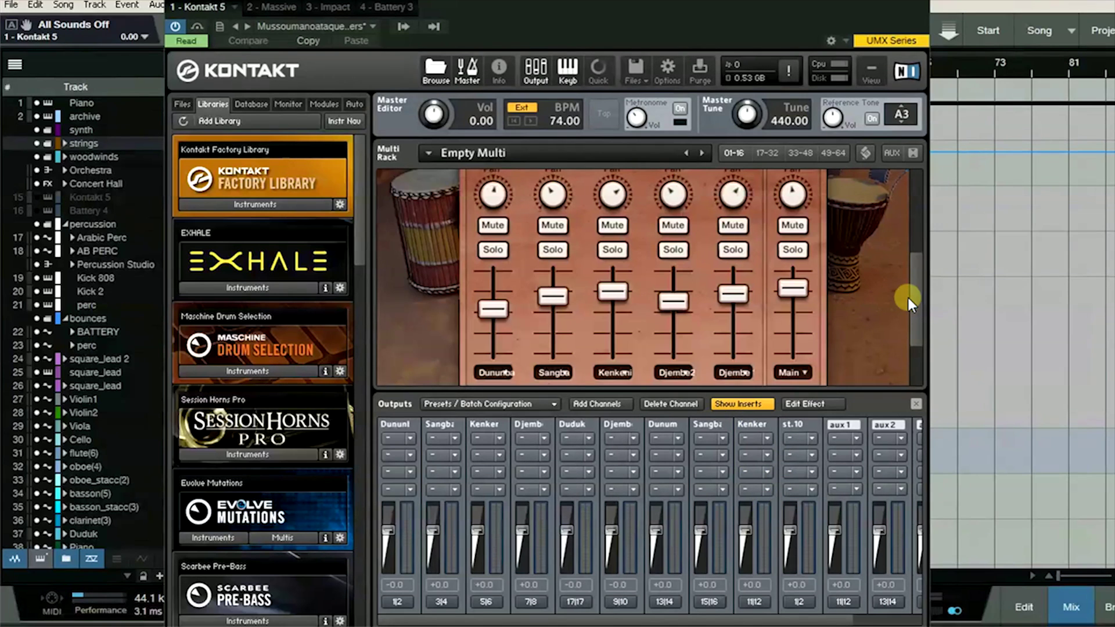
{"action": "left_click_drag", "start_coordinate": [916, 302], "coordinate": [915, 282]}
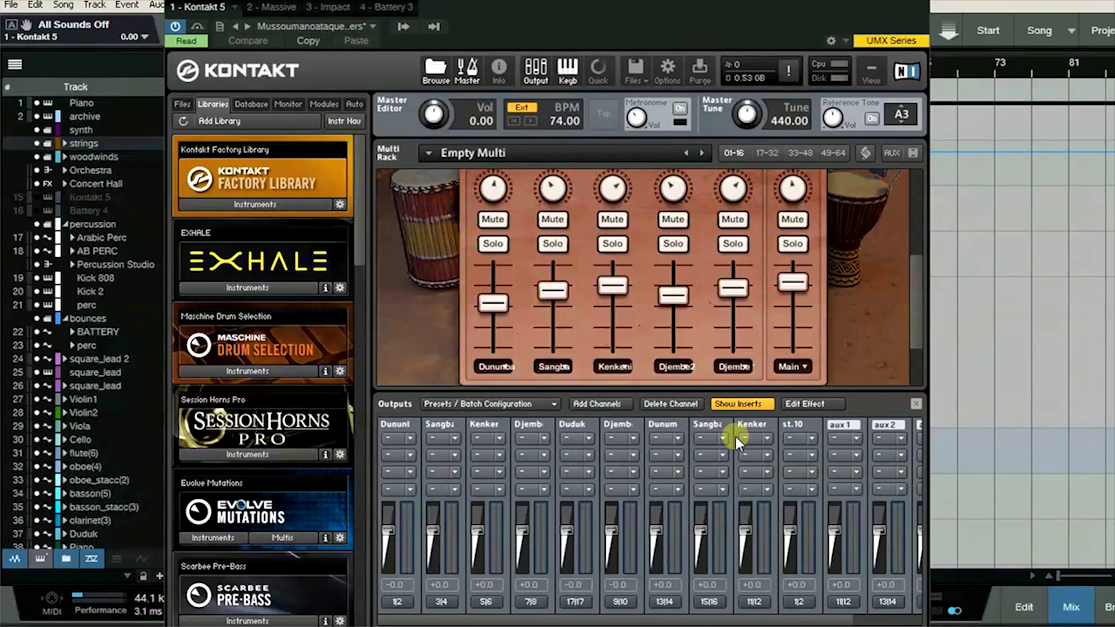
{"action": "mouse_move", "coordinate": [912, 314]}
{"action": "left_mouse_down"}
{"action": "mouse_move", "coordinate": [911, 338]}
{"action": "mouse_move", "coordinate": [916, 306]}
{"action": "left_mouse_up"}
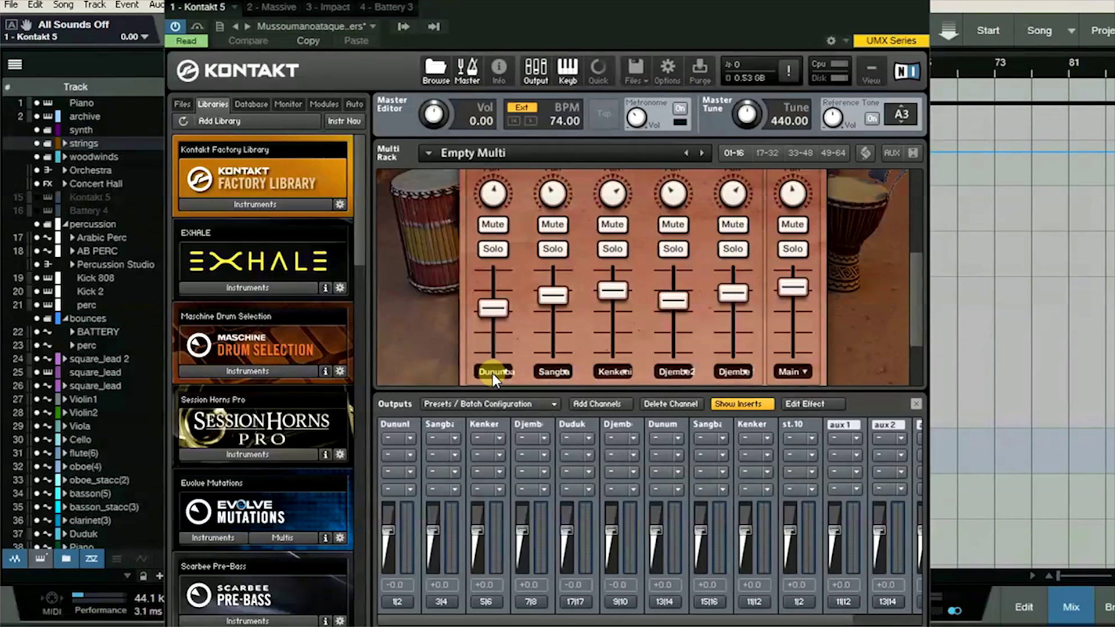
{"action": "scroll", "coordinate": [513, 287], "scroll_direction": "up", "scroll_amount": 2}
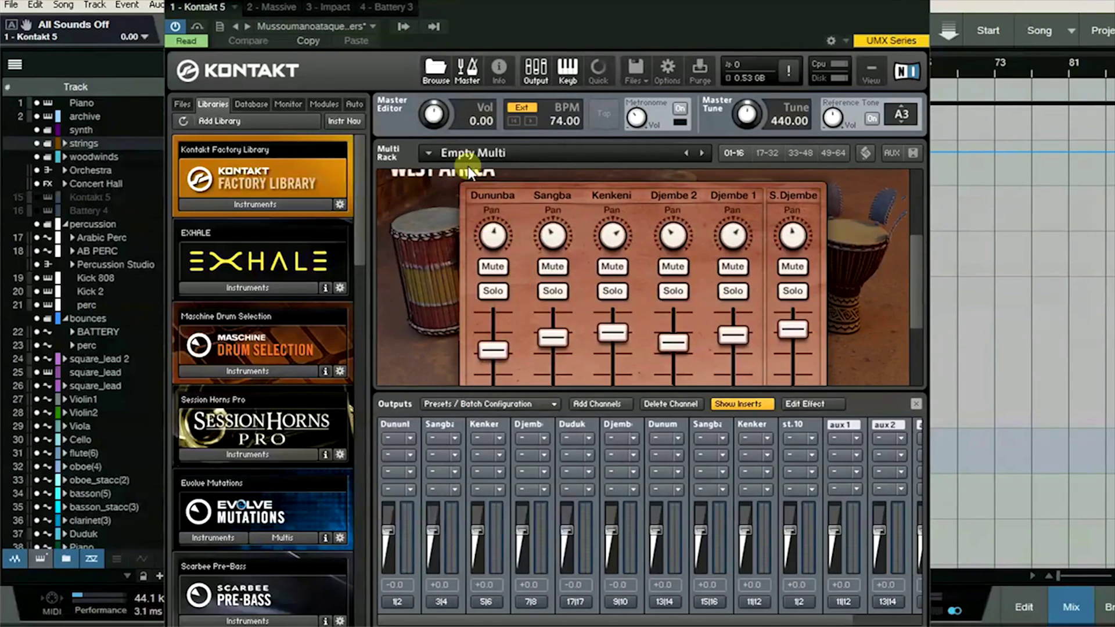
{"action": "scroll", "coordinate": [513, 291], "scroll_direction": "down", "scroll_amount": 3}
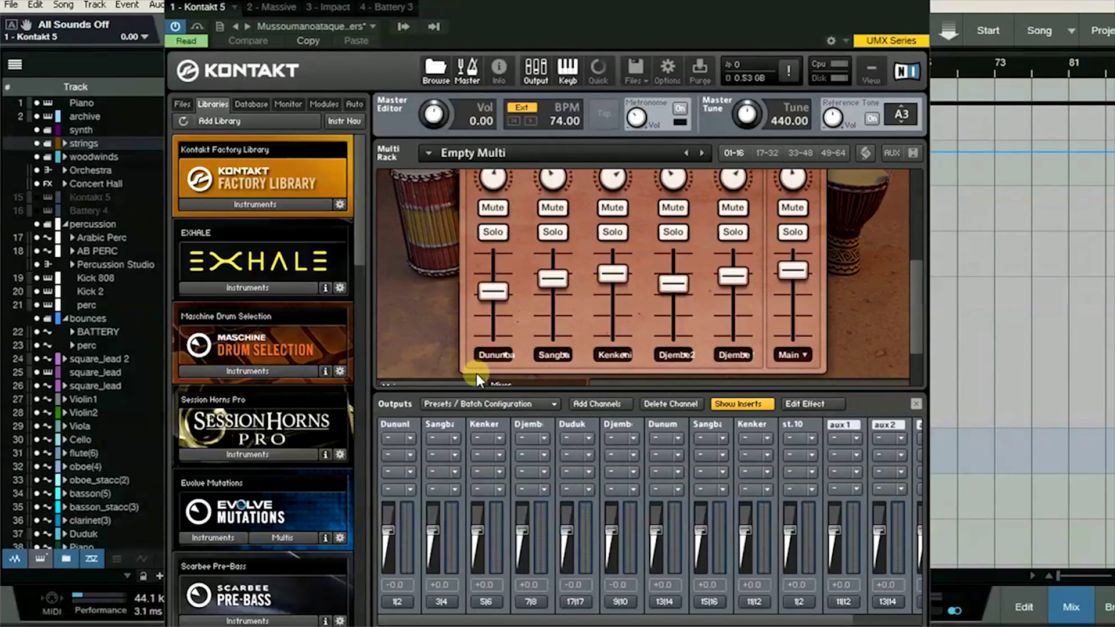
{"action": "left_click", "coordinate": [500, 354]}
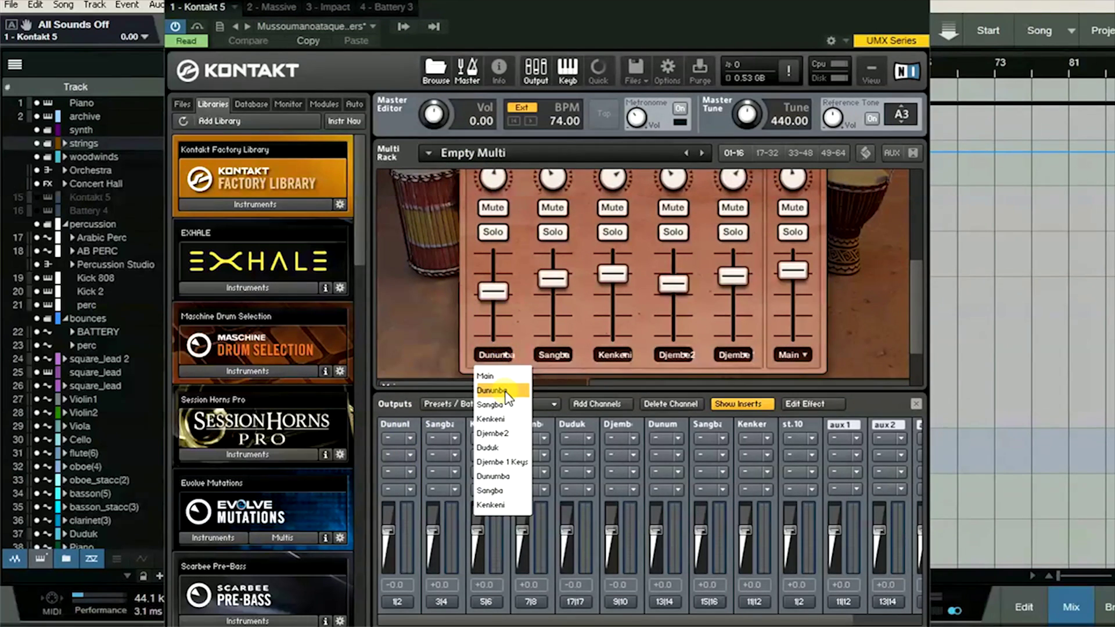
{"action": "left_click", "coordinate": [504, 391]}
Step: Set the Sangba drum's output to Sangba in the West Africa mixer
{"action": "scroll", "coordinate": [566, 248], "scroll_direction": "up", "scroll_amount": 3}
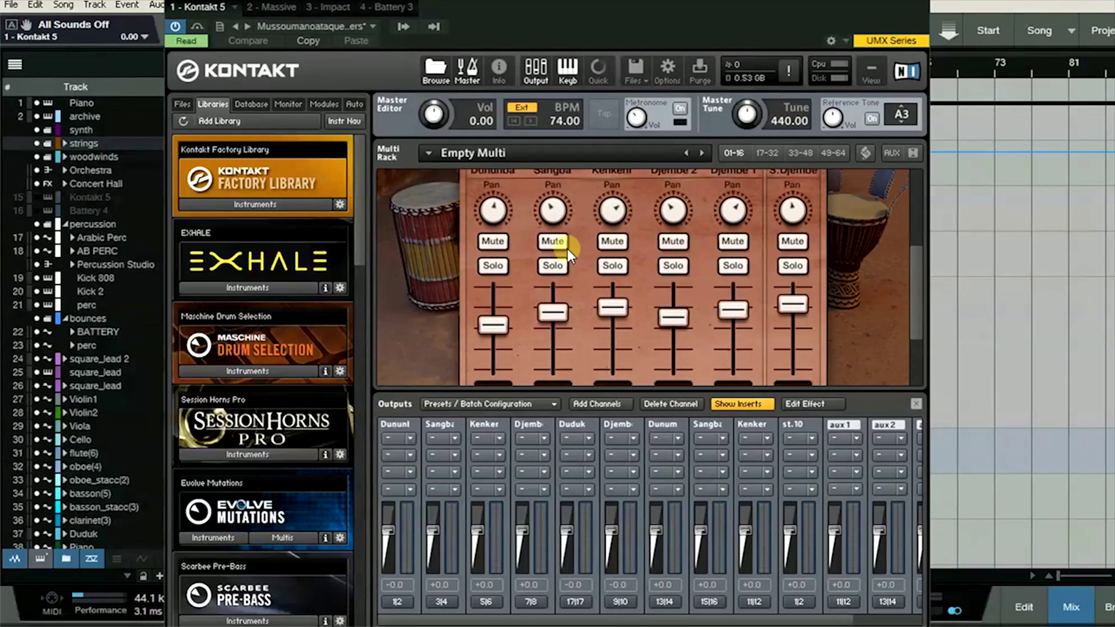
{"action": "scroll", "coordinate": [571, 230], "scroll_direction": "down", "scroll_amount": 3}
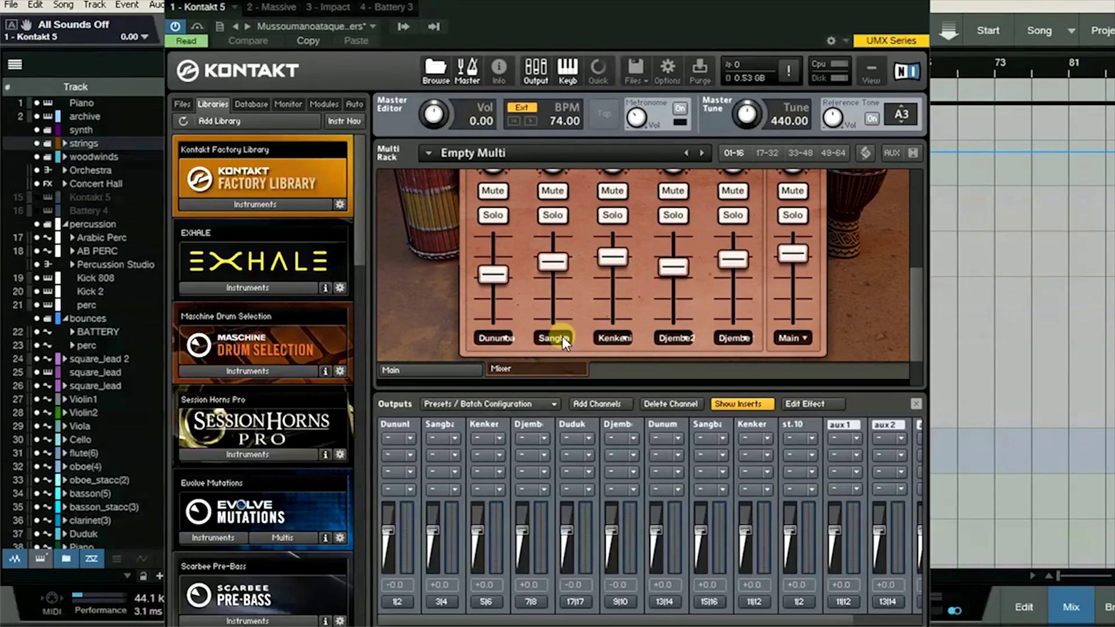
{"action": "left_click", "coordinate": [559, 337]}
{"action": "left_click", "coordinate": [559, 388]}
Step: Examine the output choices offered for the Kenkeni, Djembe 2 and Djembe 1 drums without changing their assignments
{"action": "scroll", "coordinate": [625, 315], "scroll_direction": "up", "scroll_amount": 3}
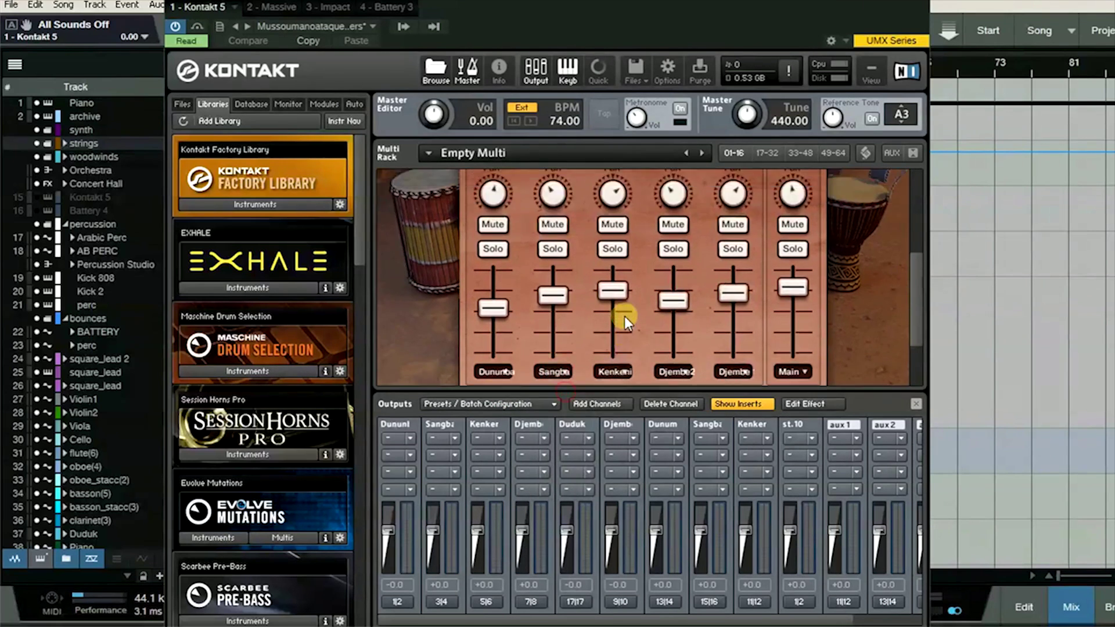
{"action": "scroll", "coordinate": [633, 194], "scroll_direction": "down", "scroll_amount": 3}
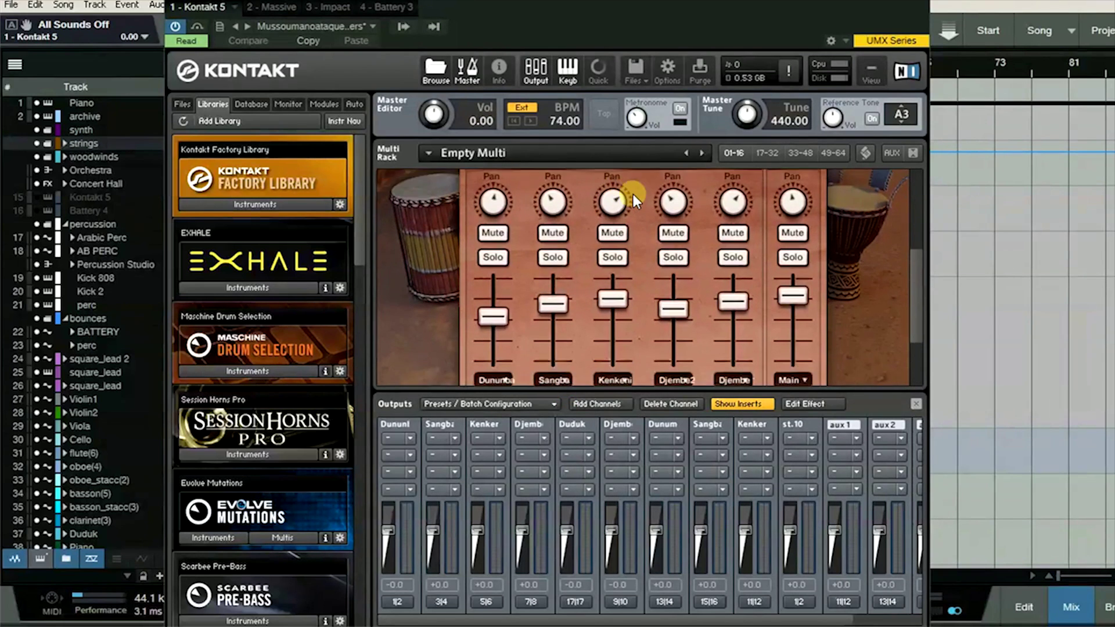
{"action": "left_click", "coordinate": [615, 351]}
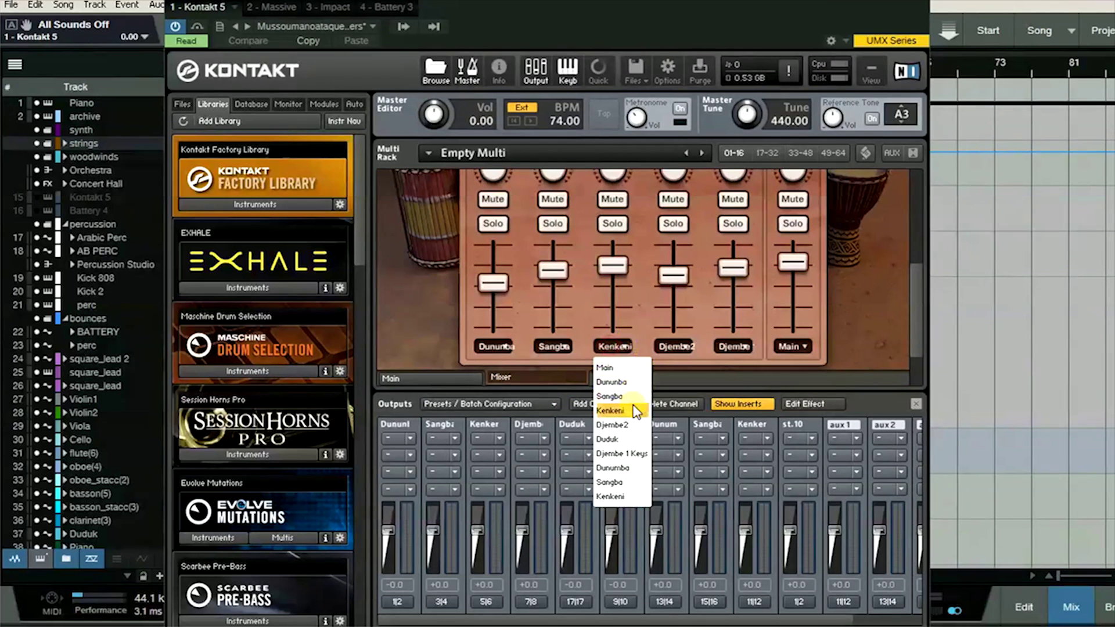
{"action": "left_click", "coordinate": [643, 319]}
{"action": "scroll", "coordinate": [682, 342], "scroll_direction": "up", "scroll_amount": 3}
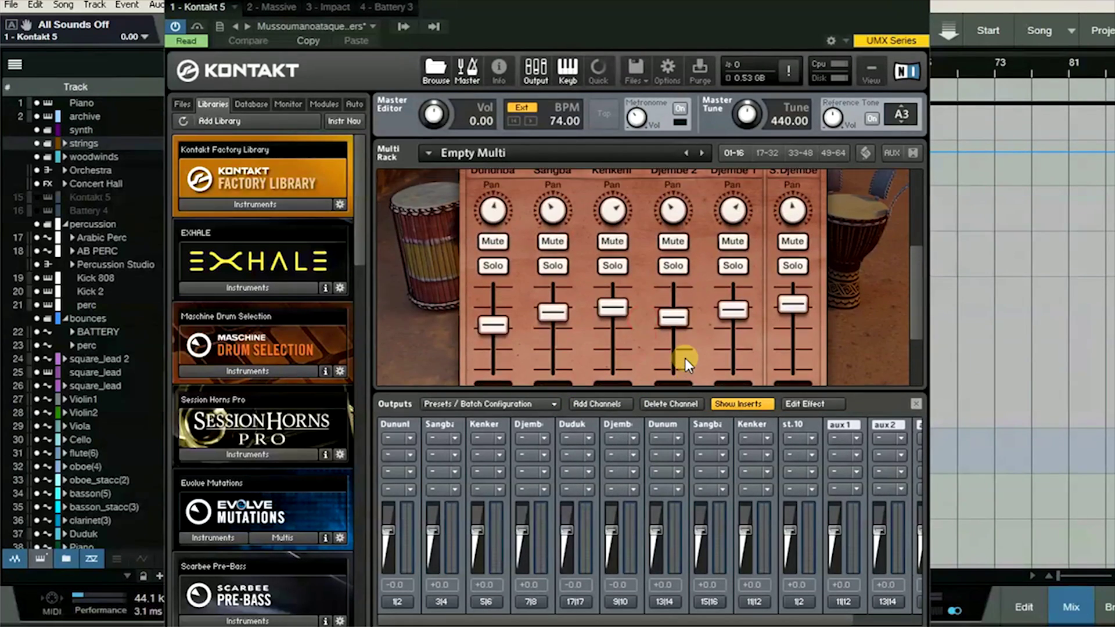
{"action": "left_click", "coordinate": [672, 371]}
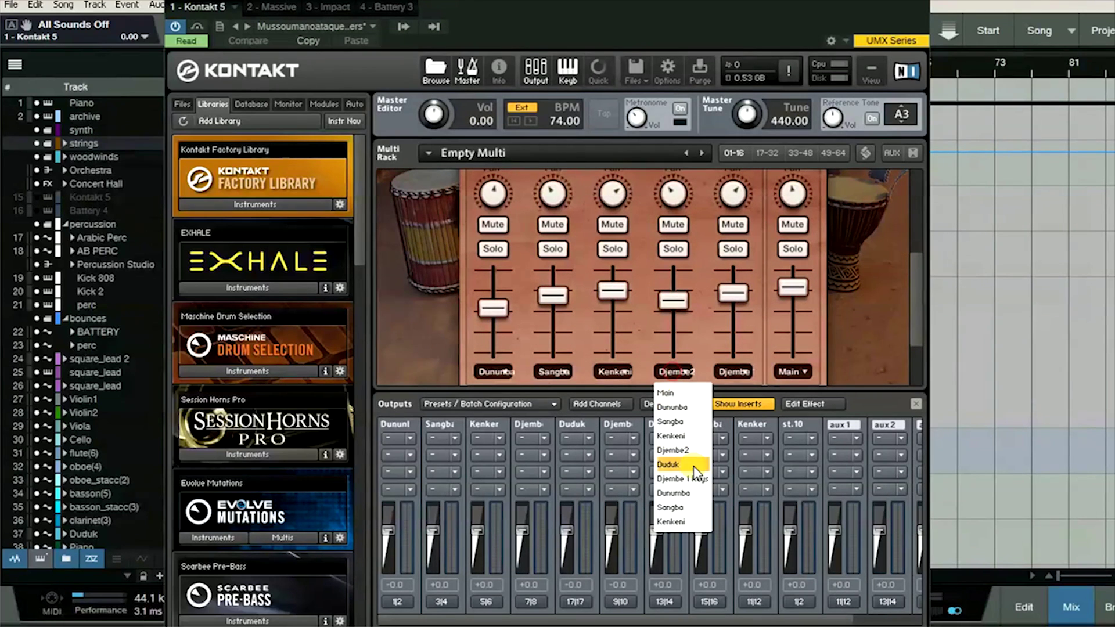
{"action": "left_click", "coordinate": [800, 326]}
{"action": "left_click", "coordinate": [743, 370]}
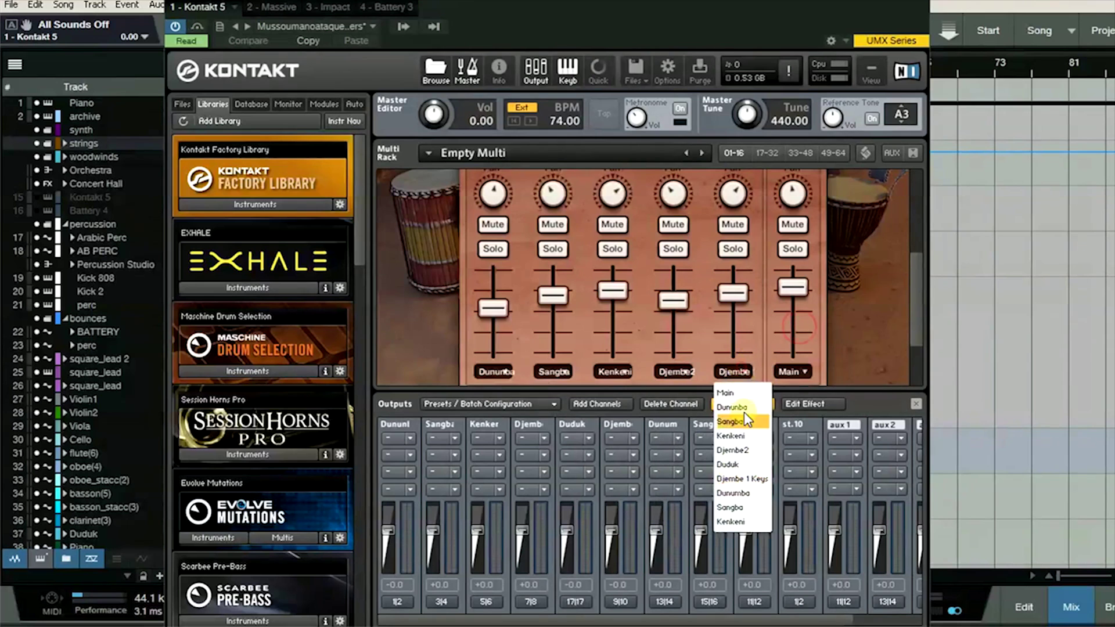
{"action": "left_click", "coordinate": [761, 277]}
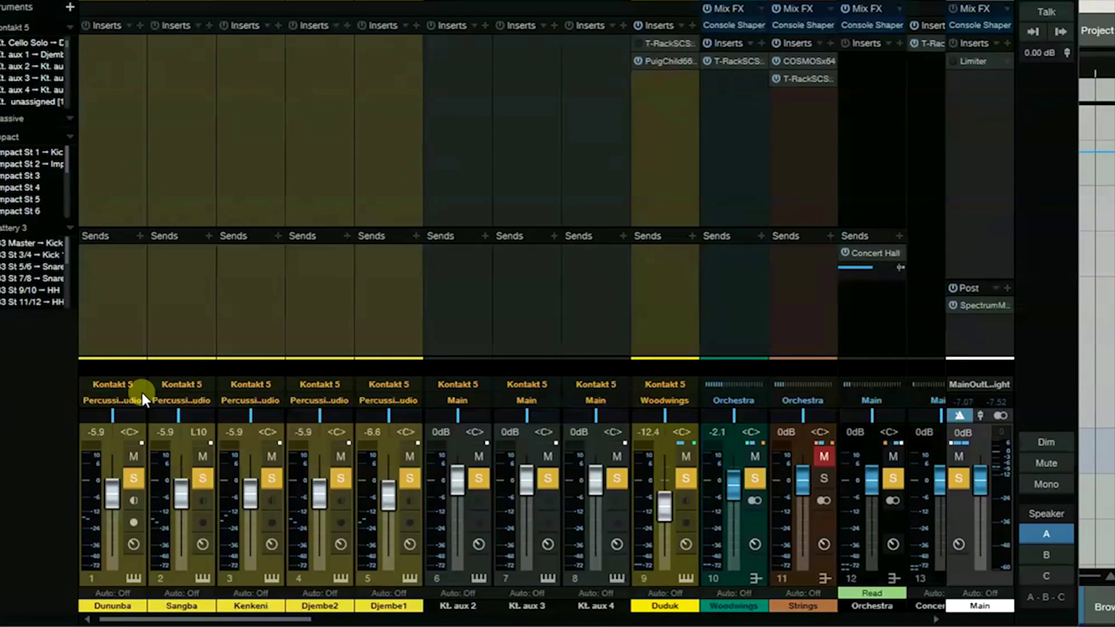
Step: Go through the Dununba, Sangba, Kenkeni, Djembe2 and Djembe1 channels one by one in the host mixer
{"action": "left_click", "coordinate": [105, 319]}
{"action": "left_click", "coordinate": [200, 307]}
{"action": "left_click", "coordinate": [252, 306]}
{"action": "left_click", "coordinate": [319, 308]}
{"action": "left_click", "coordinate": [380, 301]}
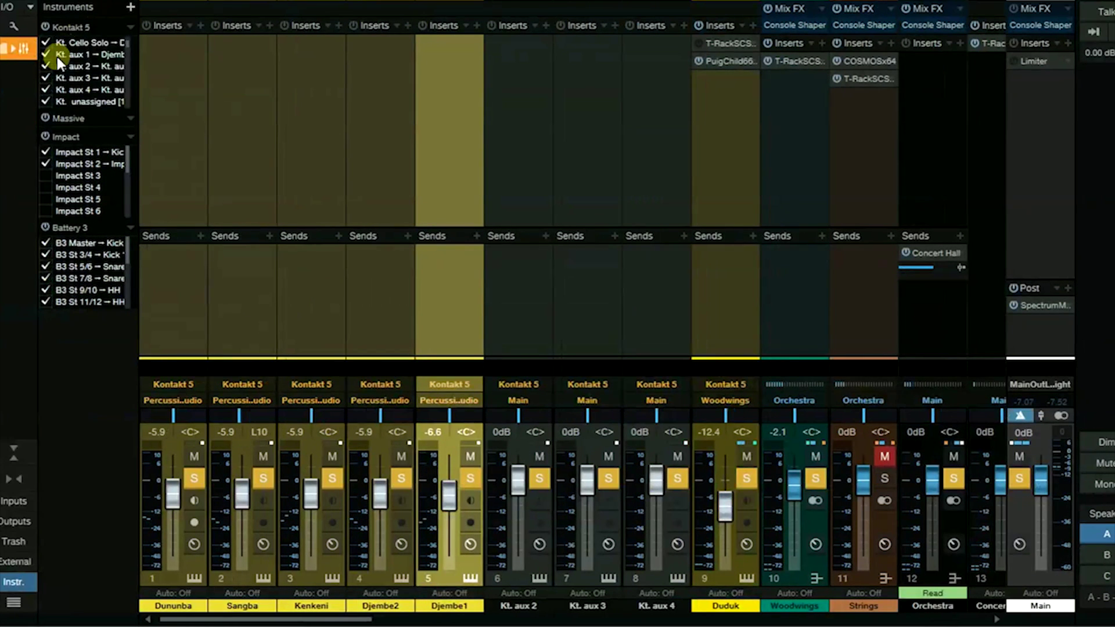
Step: Deactivate the six Kontakt 5 outputs from Kt. Metais through Kt. aux 2 in the host mixer
{"action": "scroll", "coordinate": [61, 77], "scroll_direction": "up", "scroll_amount": 3}
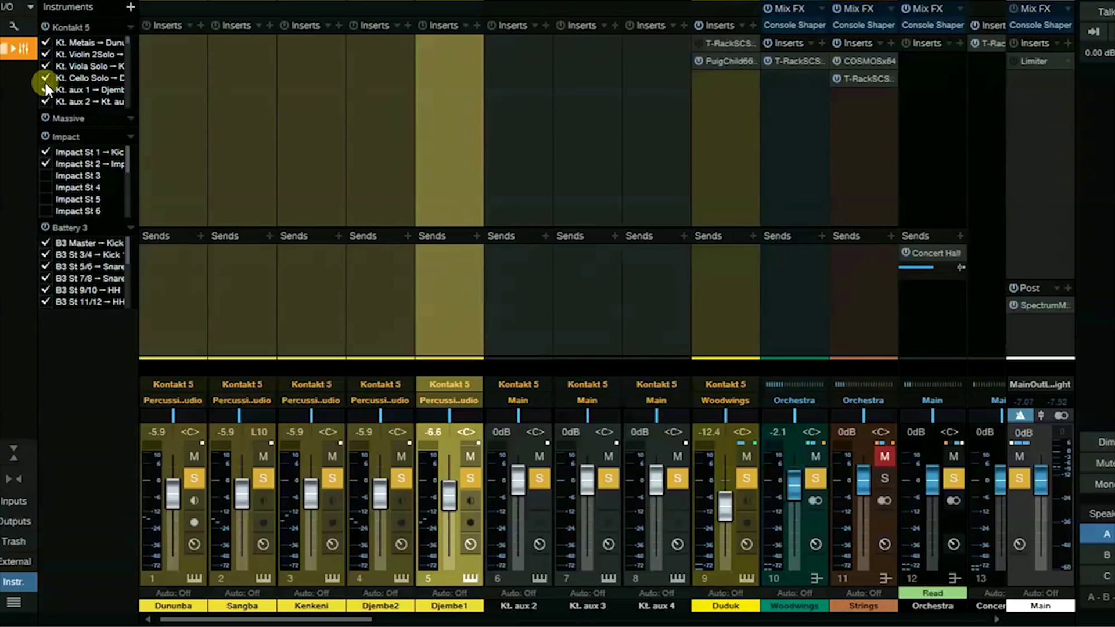
{"action": "left_click", "coordinate": [46, 42]}
{"action": "left_click", "coordinate": [45, 54]}
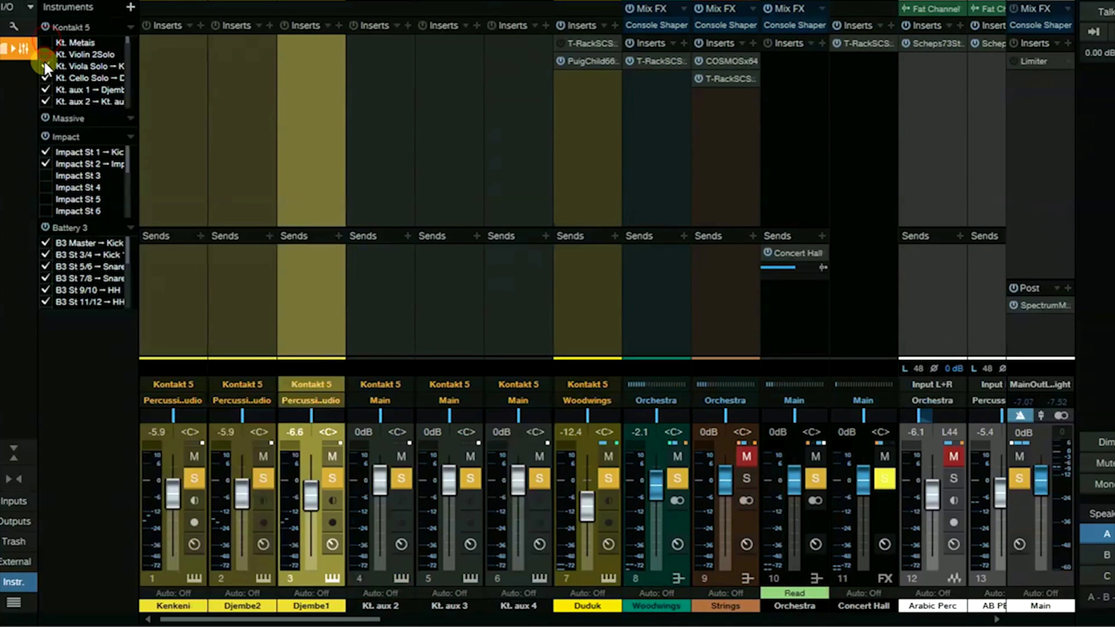
{"action": "left_click", "coordinate": [45, 66]}
{"action": "left_click", "coordinate": [45, 77]}
{"action": "left_click", "coordinate": [45, 89]}
{"action": "left_click", "coordinate": [45, 101]}
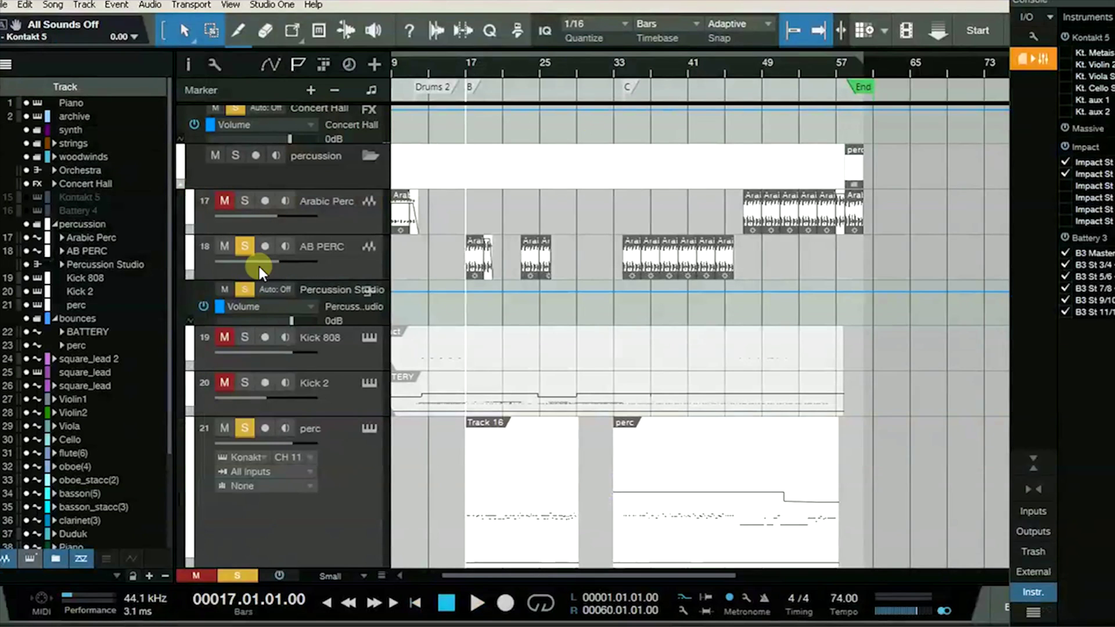
Step: Solo only the perc track, start playback and activate the six Kontakt 5 outputs from Kt. Metais through Kt. aux 2
{"action": "left_click", "coordinate": [244, 428], "text": "ctrl"}
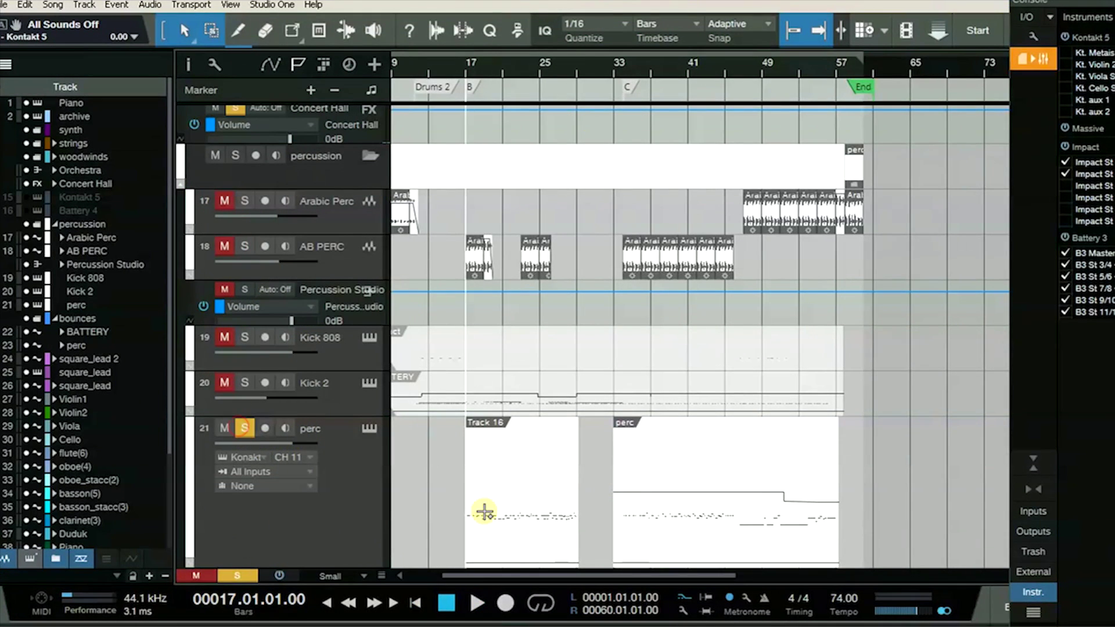
{"action": "key", "text": "space"}
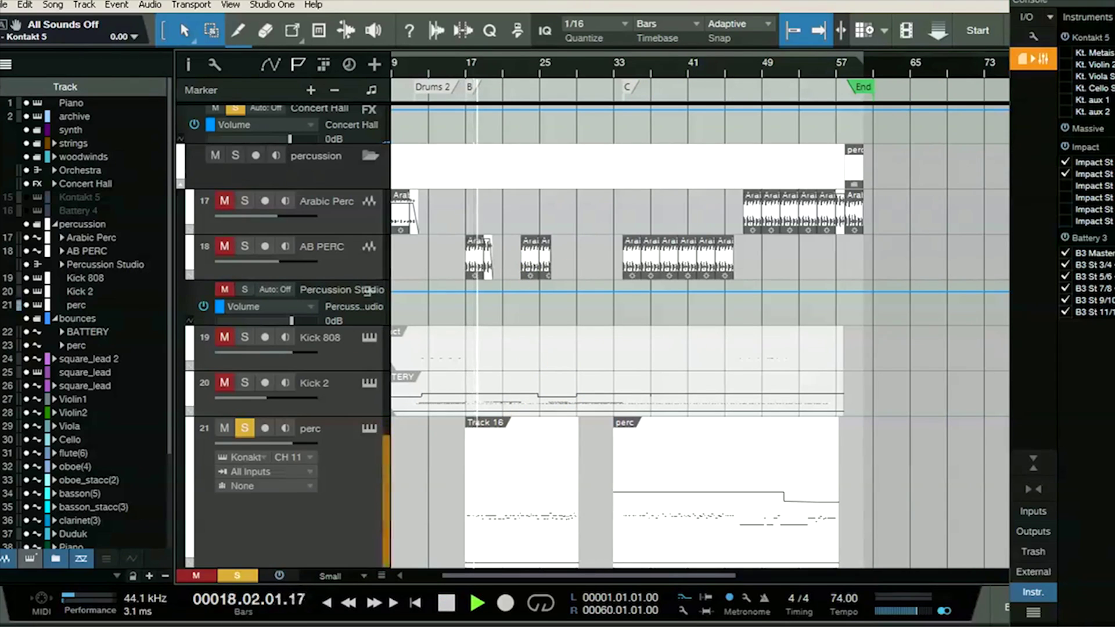
{"action": "left_click", "coordinate": [1064, 52]}
{"action": "left_click", "coordinate": [1064, 65]}
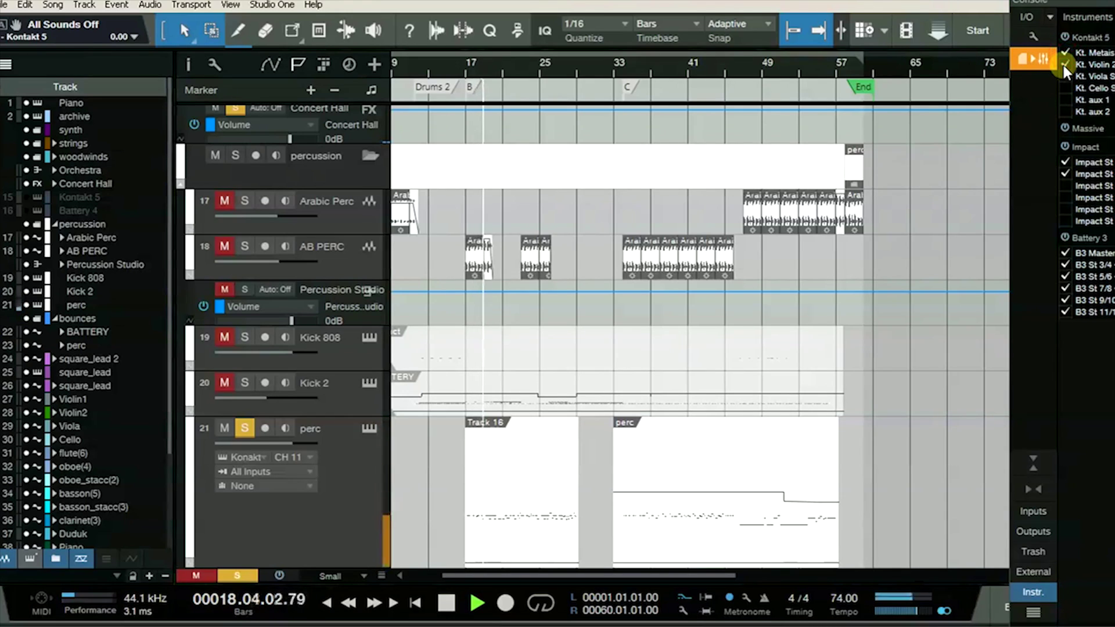
{"action": "left_click", "coordinate": [1065, 76]}
{"action": "left_click", "coordinate": [1065, 88]}
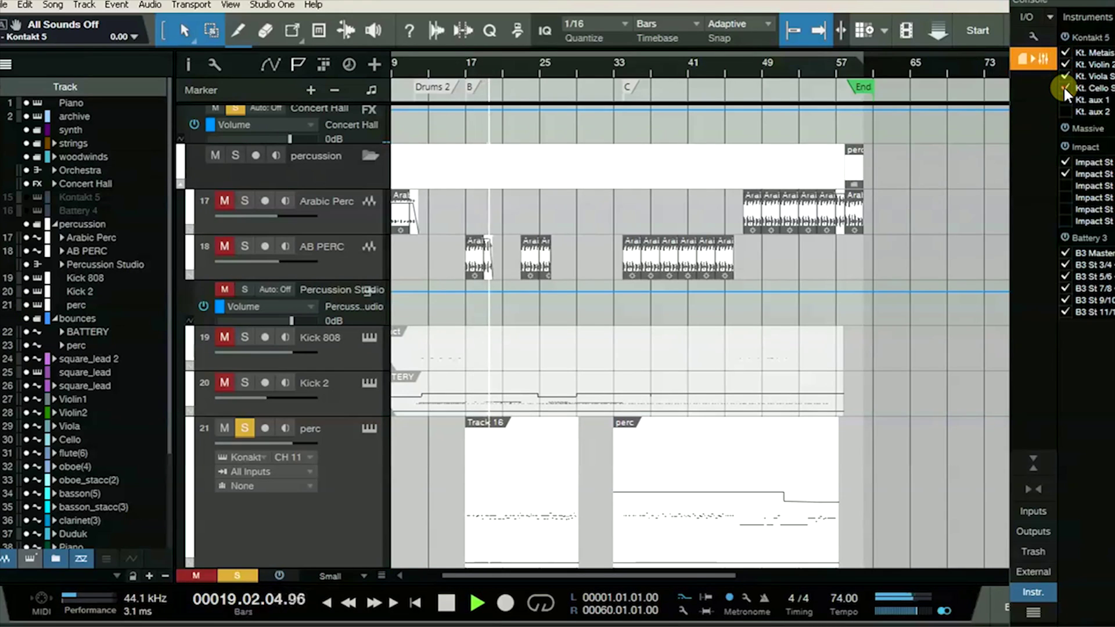
{"action": "left_click", "coordinate": [1065, 100]}
{"action": "left_click", "coordinate": [1064, 111]}
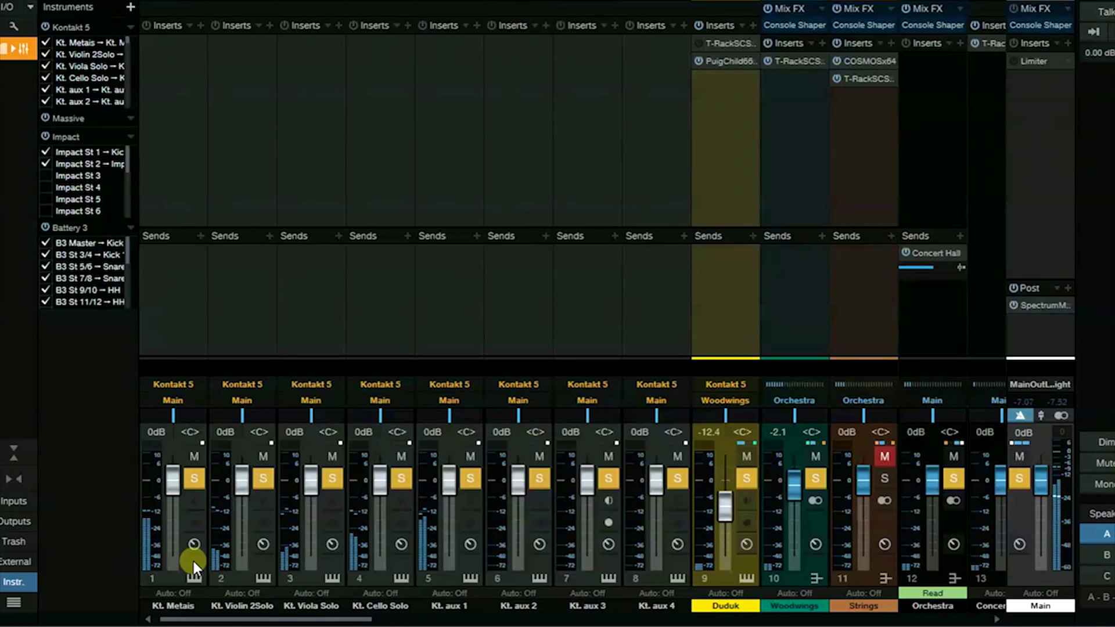
Step: Open the Kontakt 5 instrument to see its output names and rename the Kt. Metais mixer channel as Dunumba
{"action": "left_click", "coordinate": [170, 604]}
{"action": "double_click", "coordinate": [170, 605]}
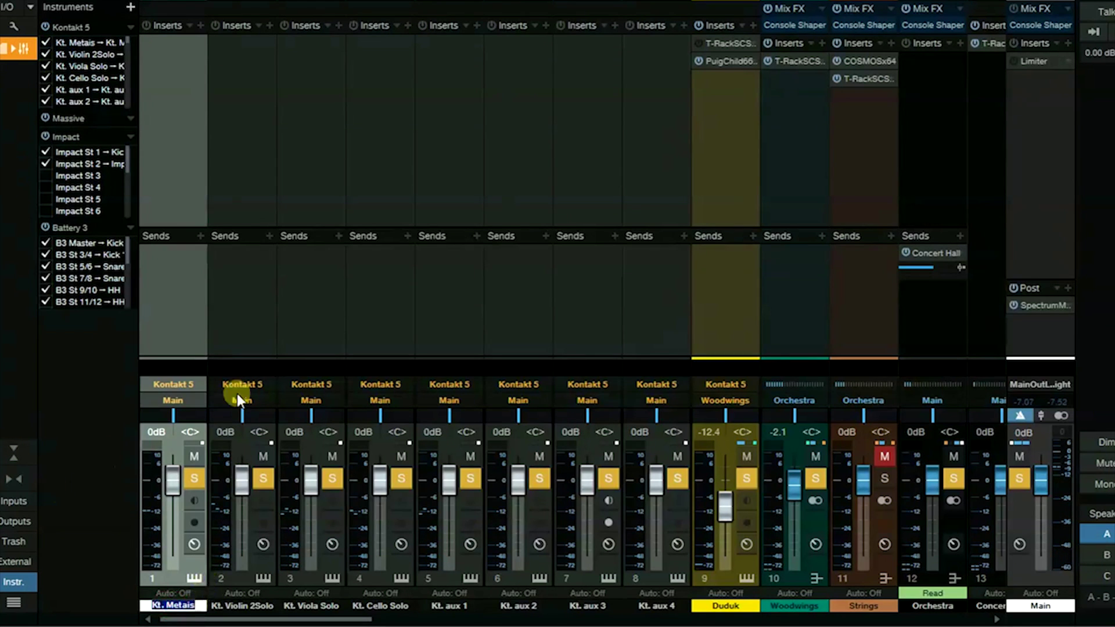
{"action": "double_click", "coordinate": [70, 27]}
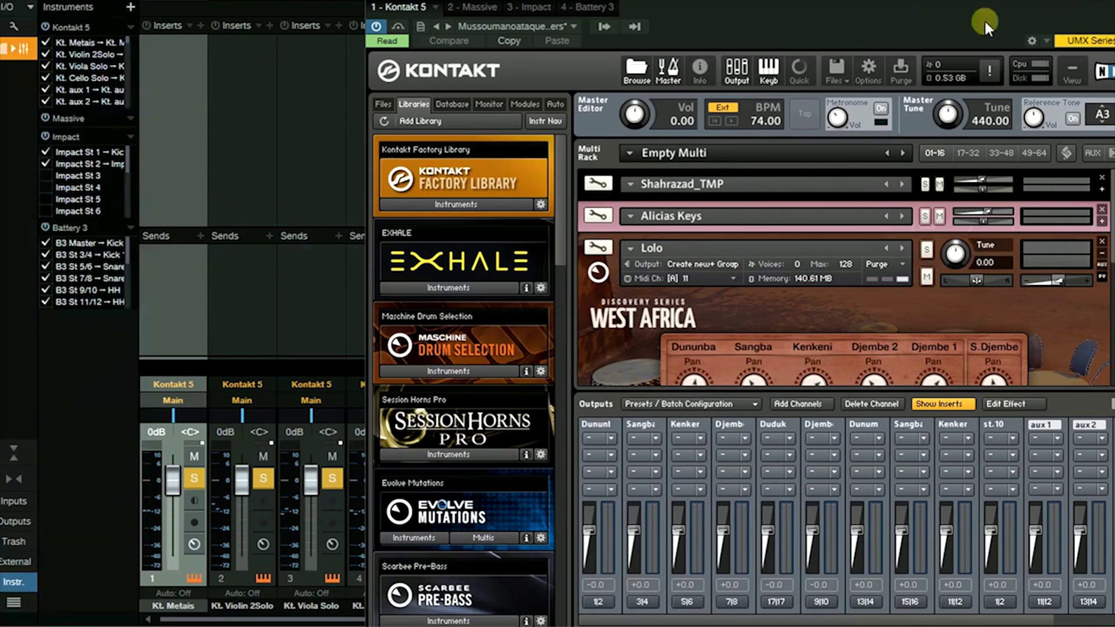
{"action": "double_click", "coordinate": [183, 607]}
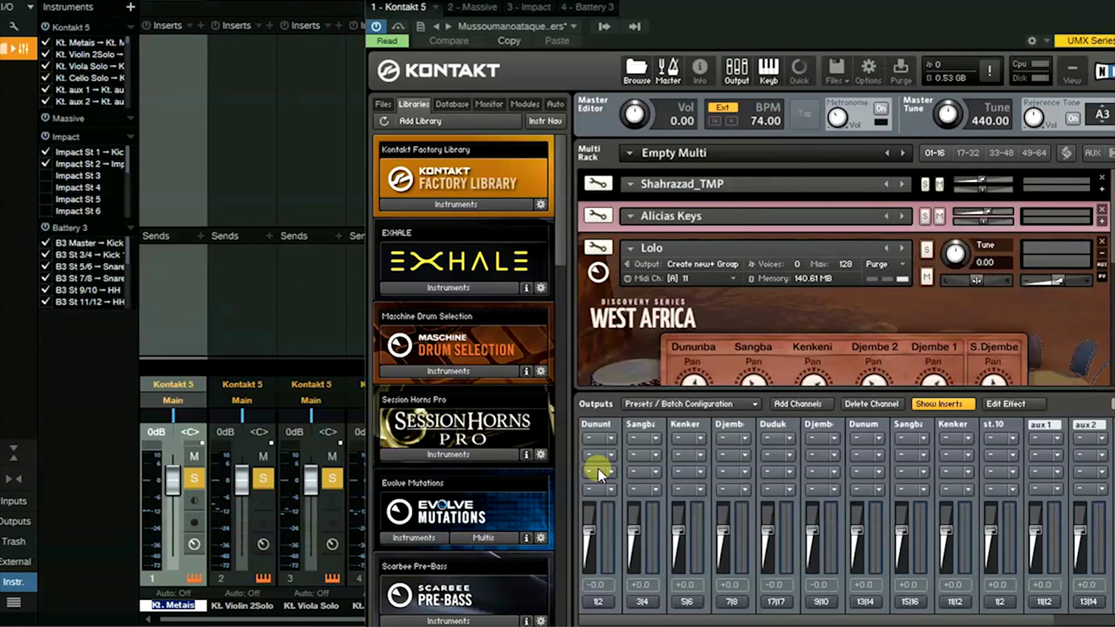
{"action": "type", "text": "Dunumba"}
{"action": "key", "text": "Return"}
Step: Rename the Kt. Violin 2Solo mixer channel as Sangba and close the Kontakt window
{"action": "double_click", "coordinate": [249, 604]}
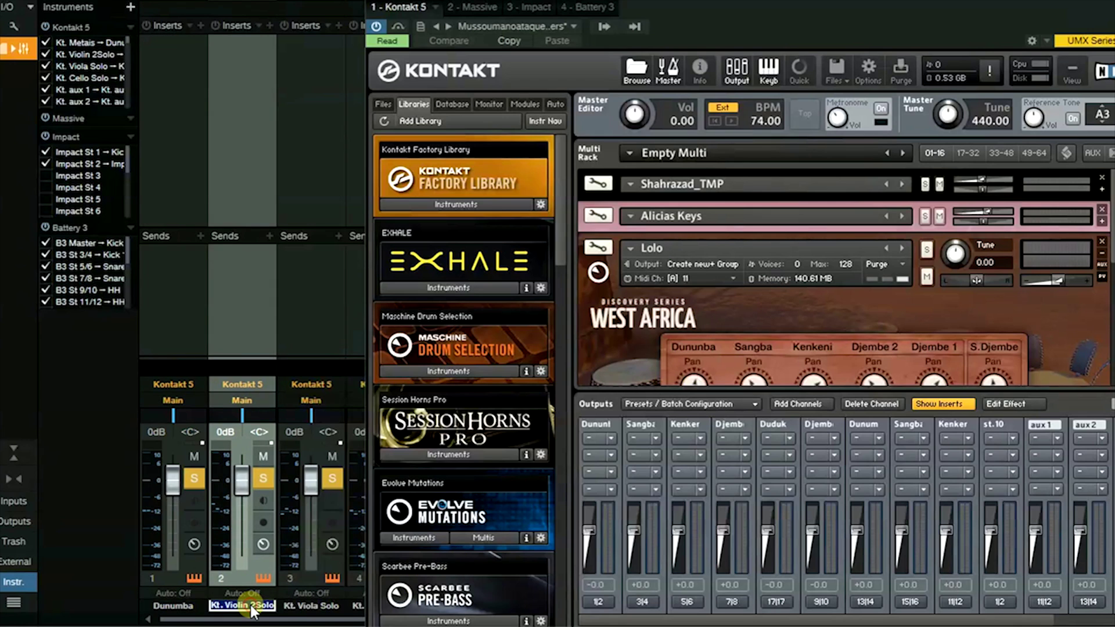
{"action": "type", "text": "Sam"}
{"action": "left_click", "coordinate": [289, 293]}
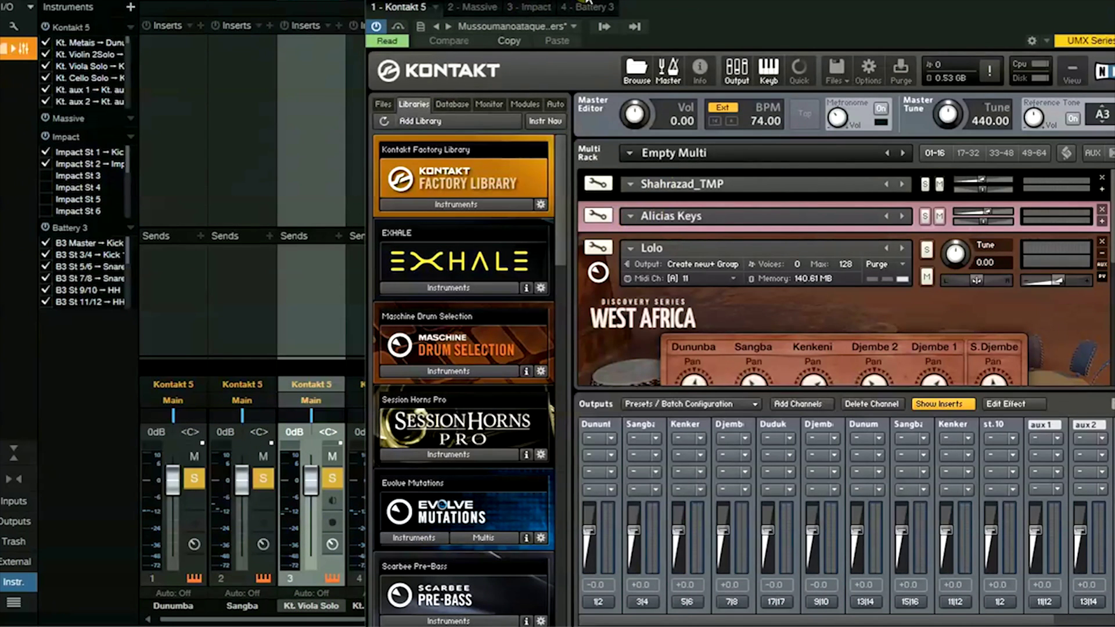
{"action": "left_click_drag", "start_coordinate": [588, 0], "coordinate": [266, 45]}
{"action": "left_click", "coordinate": [793, 44]}
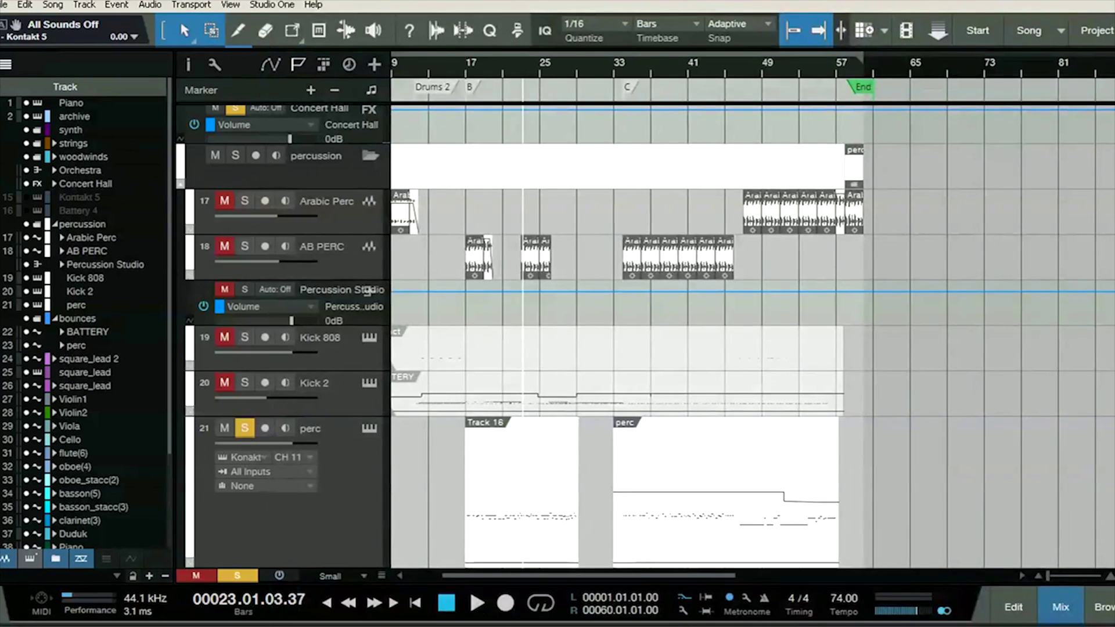
Step: Open the stem export dialog and exclude the Duduk, Woodwings, Orchestra and Concert Hall channels
{"action": "scroll", "coordinate": [488, 303], "scroll_direction": "down", "scroll_amount": 4}
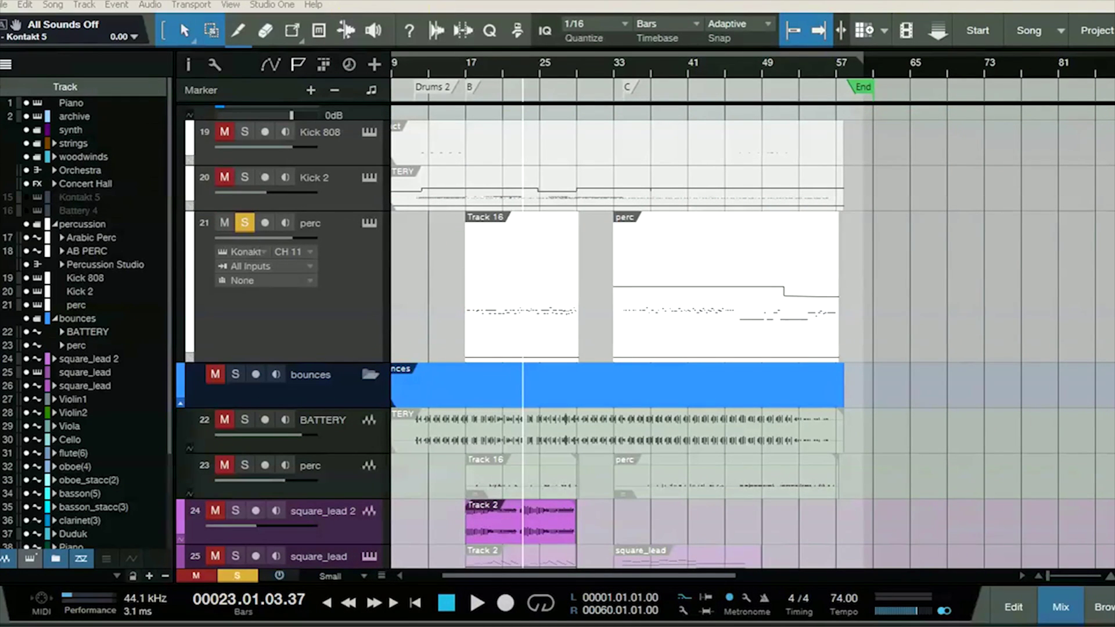
{"action": "key", "text": "ctrl+shift+e"}
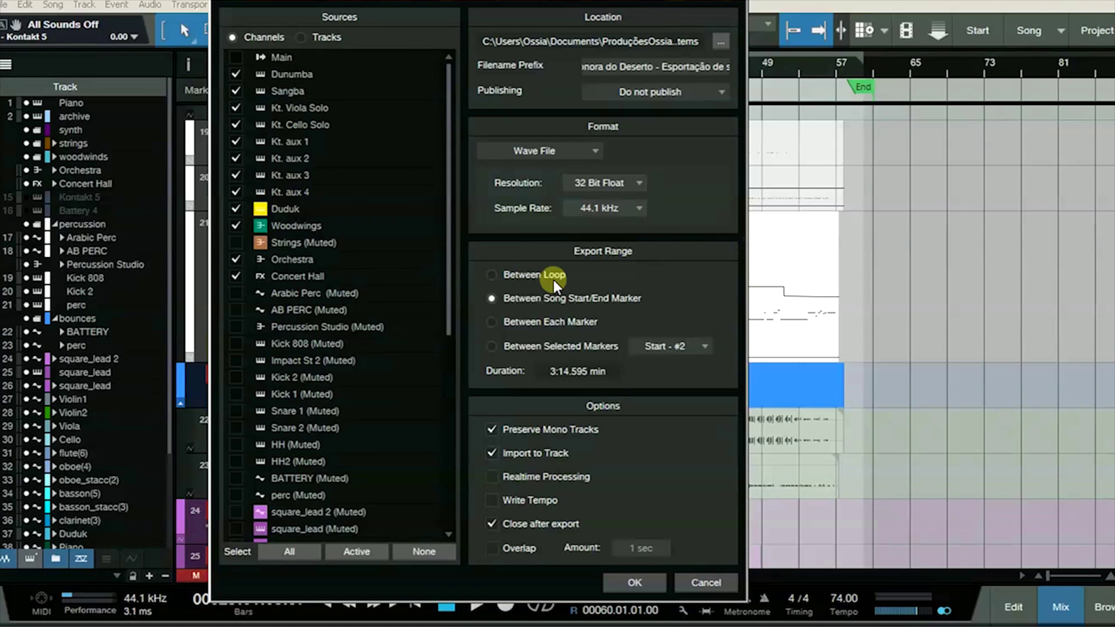
{"action": "left_click", "coordinate": [237, 208]}
{"action": "left_click", "coordinate": [235, 225]}
{"action": "left_click", "coordinate": [236, 260]}
{"action": "left_click", "coordinate": [236, 276]}
Step: Examine the file format and resolution choices offered for the stem export
{"action": "left_click", "coordinate": [597, 154]}
{"action": "left_click", "coordinate": [597, 154]}
{"action": "left_click", "coordinate": [596, 155]}
{"action": "left_click", "coordinate": [596, 154]}
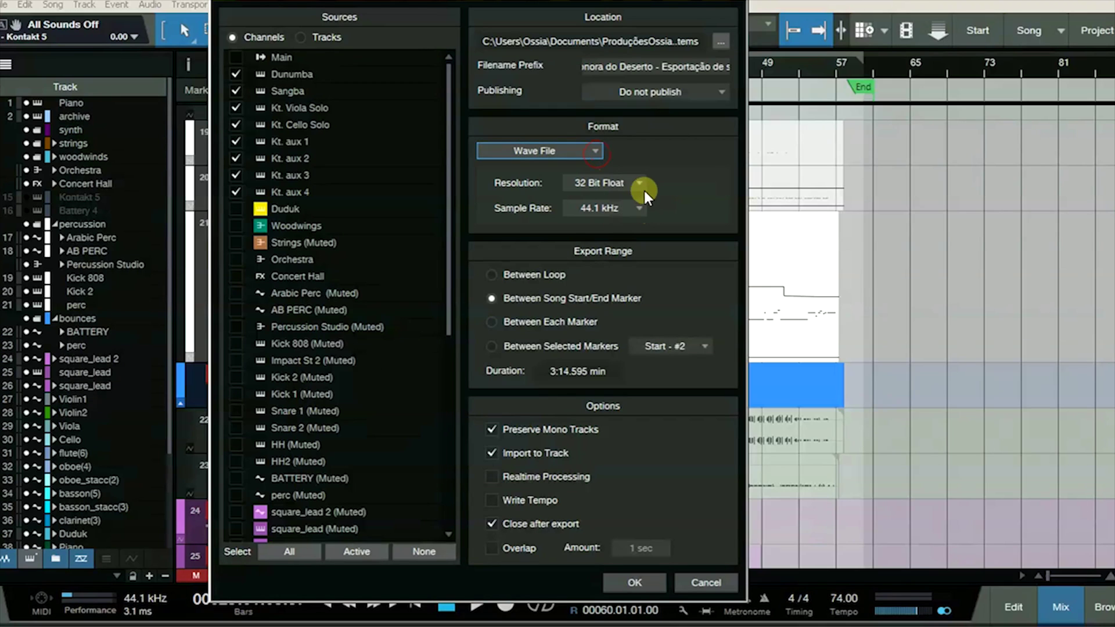
{"action": "left_click", "coordinate": [638, 182]}
{"action": "left_click", "coordinate": [639, 182]}
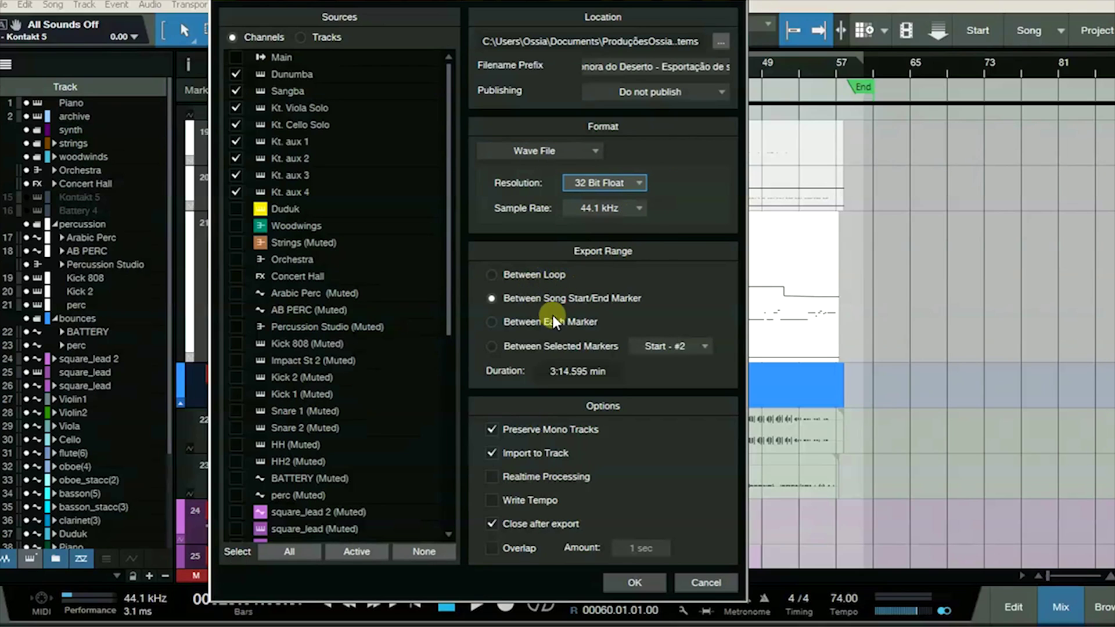
Step: Clear the whole list of export sources and select only the Dunumba and Sangba channels
{"action": "left_click_drag", "start_coordinate": [564, 2], "coordinate": [777, 10]}
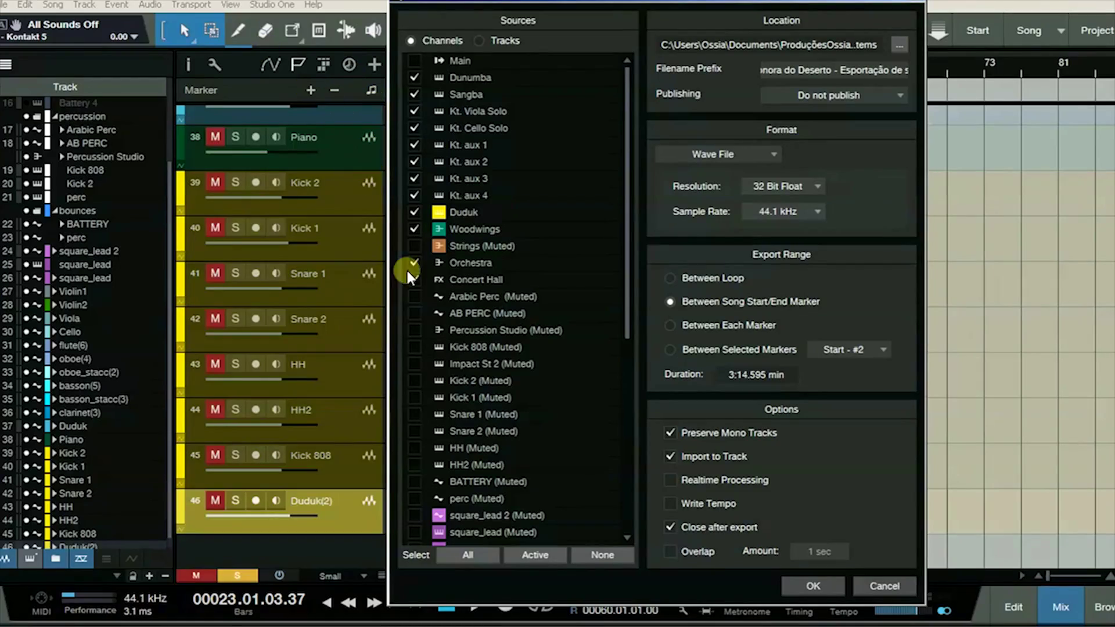
{"action": "left_click", "coordinate": [414, 280]}
{"action": "left_click", "coordinate": [603, 555]}
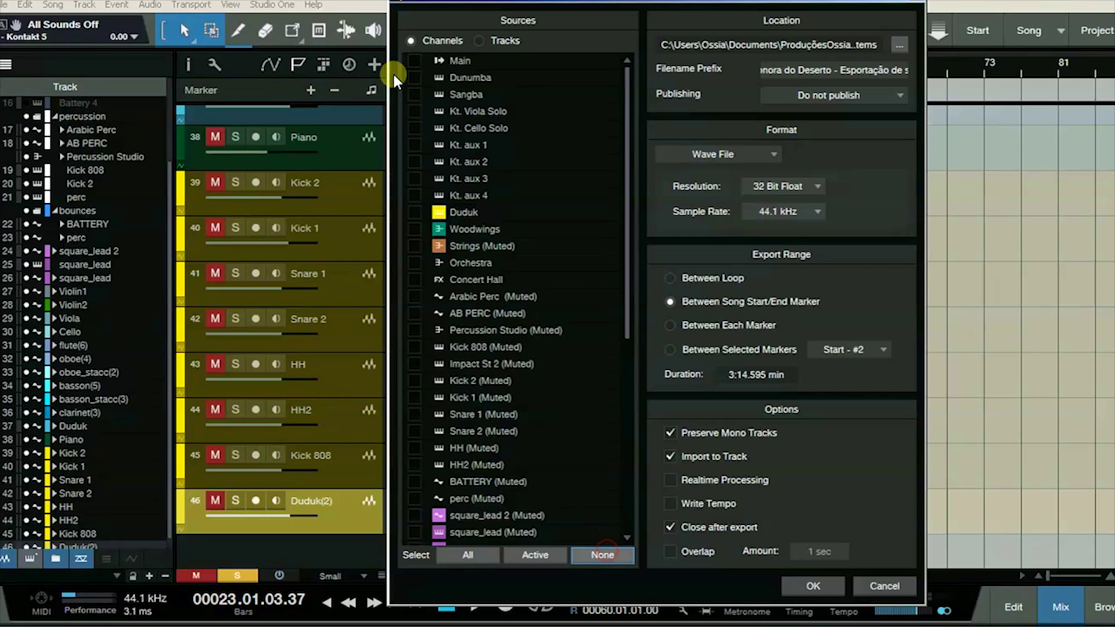
{"action": "left_click", "coordinate": [435, 82]}
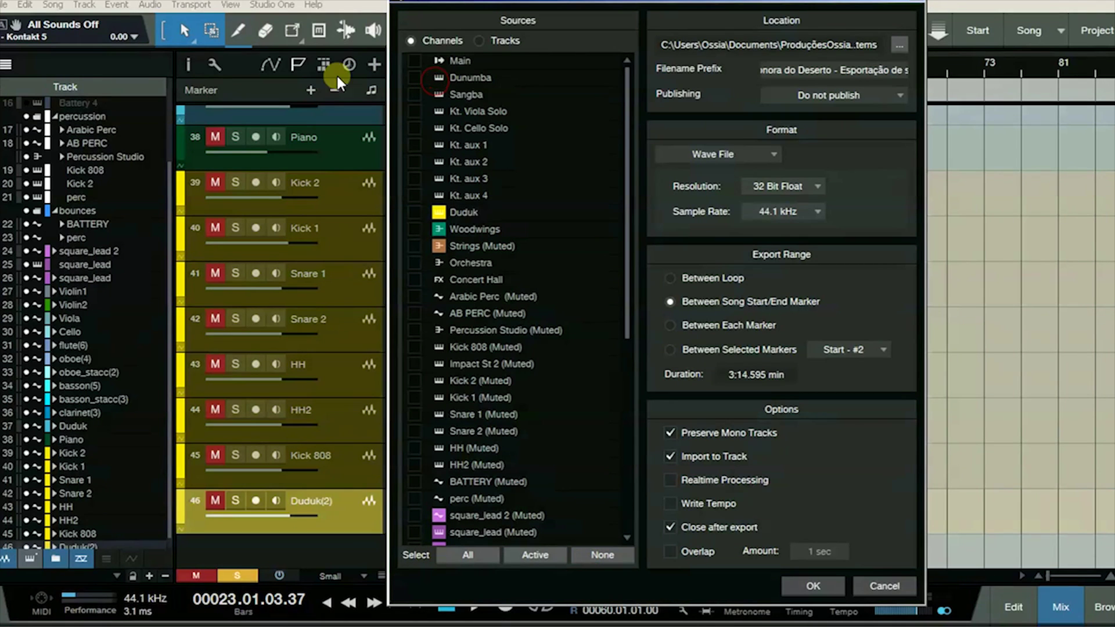
{"action": "left_click", "coordinate": [415, 94]}
Step: Delete the entire filename prefix and run the stem export
{"action": "left_click", "coordinate": [814, 68]}
{"action": "key", "text": "BackSpace"}
{"action": "key", "text": "BackSpace"}
{"action": "key", "text": "BackSpace"}
{"action": "key", "text": "BackSpace"}
{"action": "key", "text": "BackSpace"}
{"action": "key", "text": "BackSpace"}
{"action": "key", "text": "BackSpace"}
{"action": "key", "text": "BackSpace"}
{"action": "key", "text": "BackSpace"}
{"action": "key", "text": "BackSpace"}
{"action": "key", "text": "BackSpace"}
{"action": "key", "text": "BackSpace"}
{"action": "key", "text": "BackSpace"}
{"action": "key", "text": "BackSpace"}
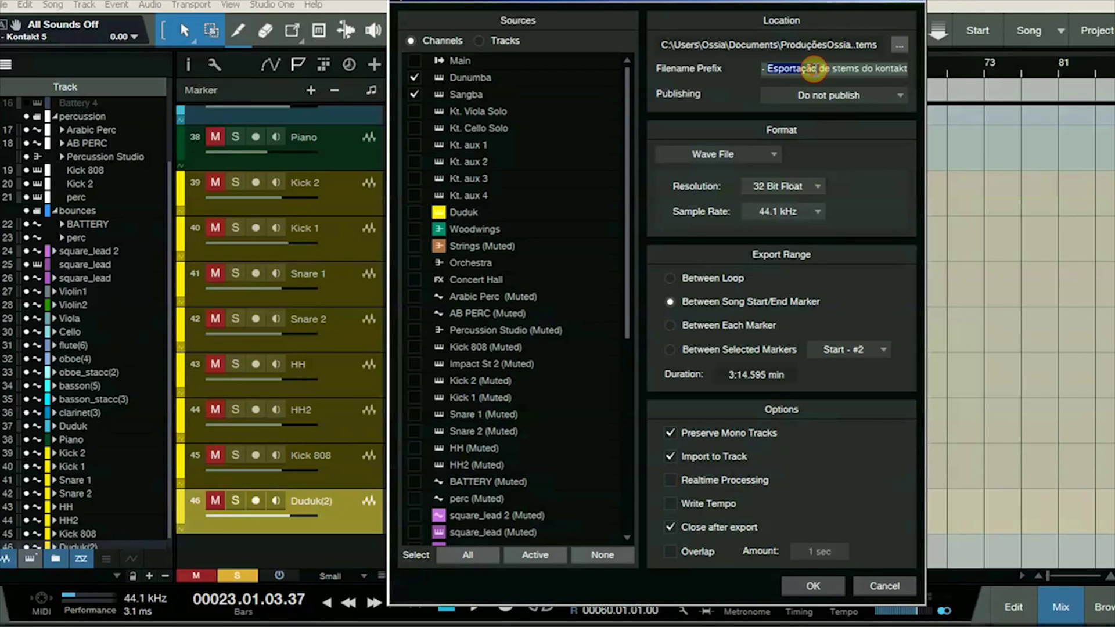
{"action": "key", "text": "shift+End"}
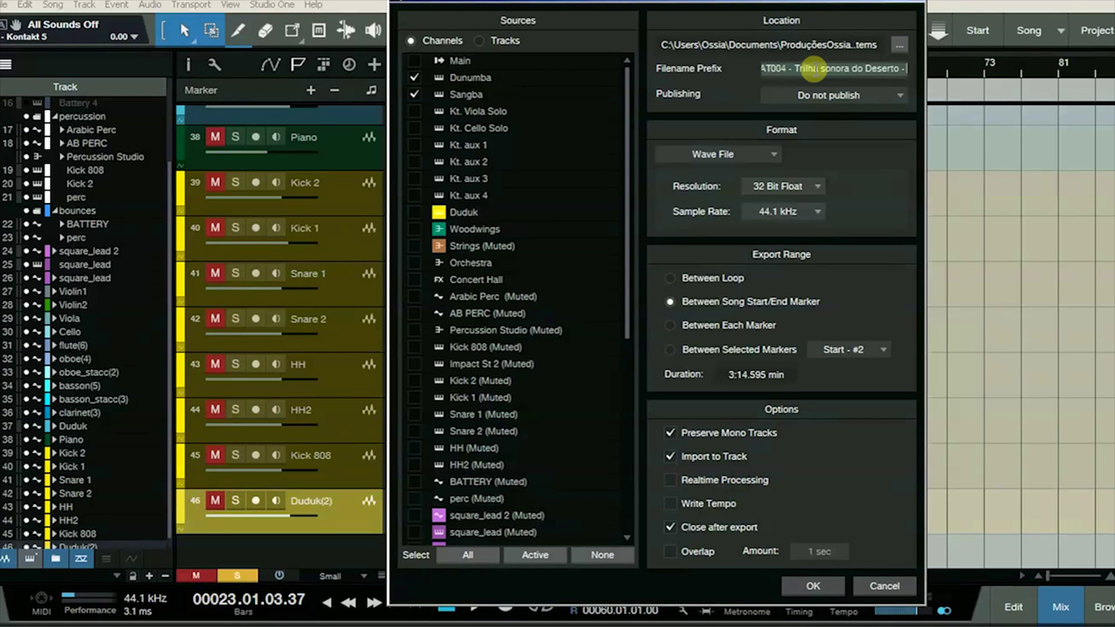
{"action": "key", "text": "Delete"}
{"action": "key", "text": "BackSpace"}
{"action": "key", "text": "BackSpace"}
{"action": "key", "text": "BackSpace"}
{"action": "key", "text": "BackSpace"}
{"action": "key", "text": "BackSpace"}
{"action": "key", "text": "BackSpace"}
{"action": "key", "text": "BackSpace"}
{"action": "key", "text": "BackSpace"}
{"action": "key", "text": "BackSpace"}
{"action": "key", "text": "BackSpace"}
{"action": "key", "text": "BackSpace"}
{"action": "key", "text": "BackSpace"}
{"action": "key", "text": "BackSpace"}
{"action": "key", "text": "BackSpace"}
{"action": "key", "text": "BackSpace"}
{"action": "key", "text": "BackSpace"}
{"action": "key", "text": "BackSpace"}
{"action": "key", "text": "BackSpace"}
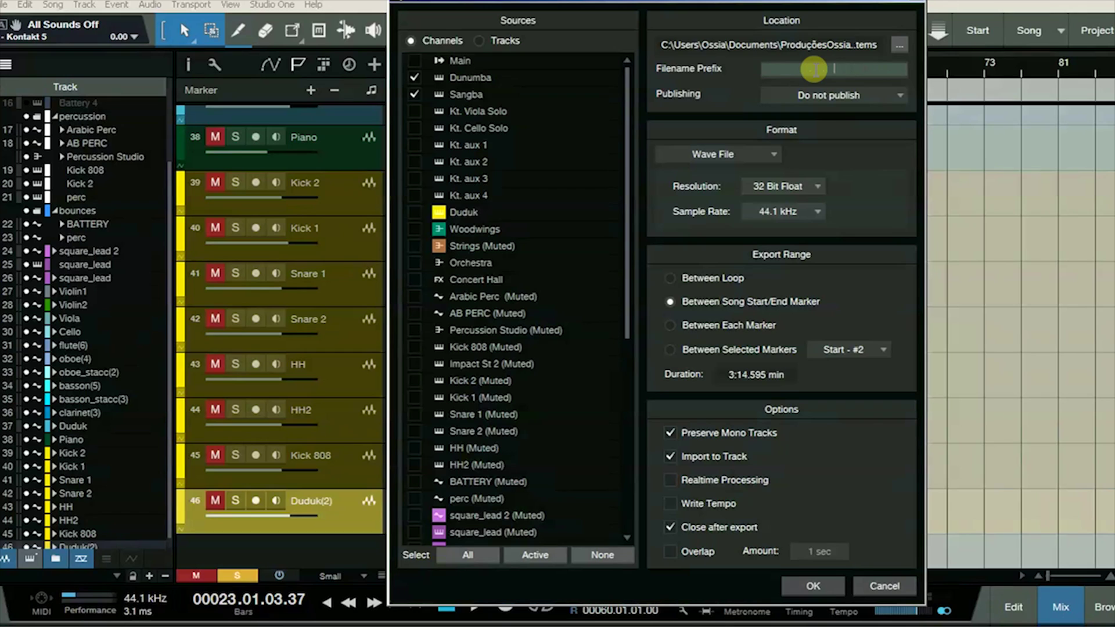
{"action": "left_click", "coordinate": [849, 306]}
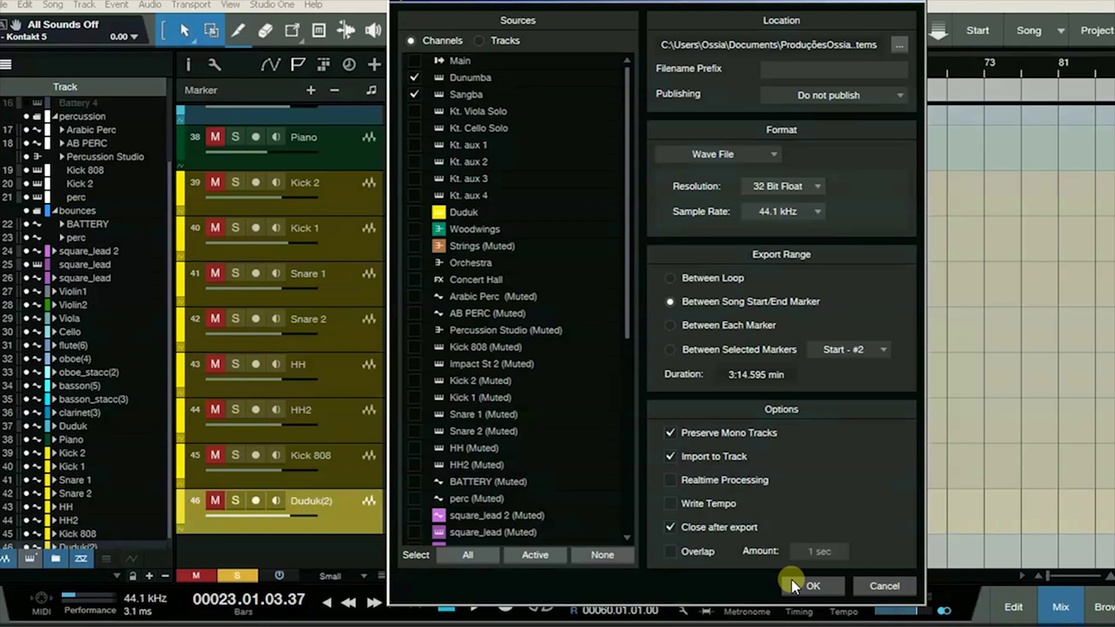
{"action": "left_click", "coordinate": [812, 586]}
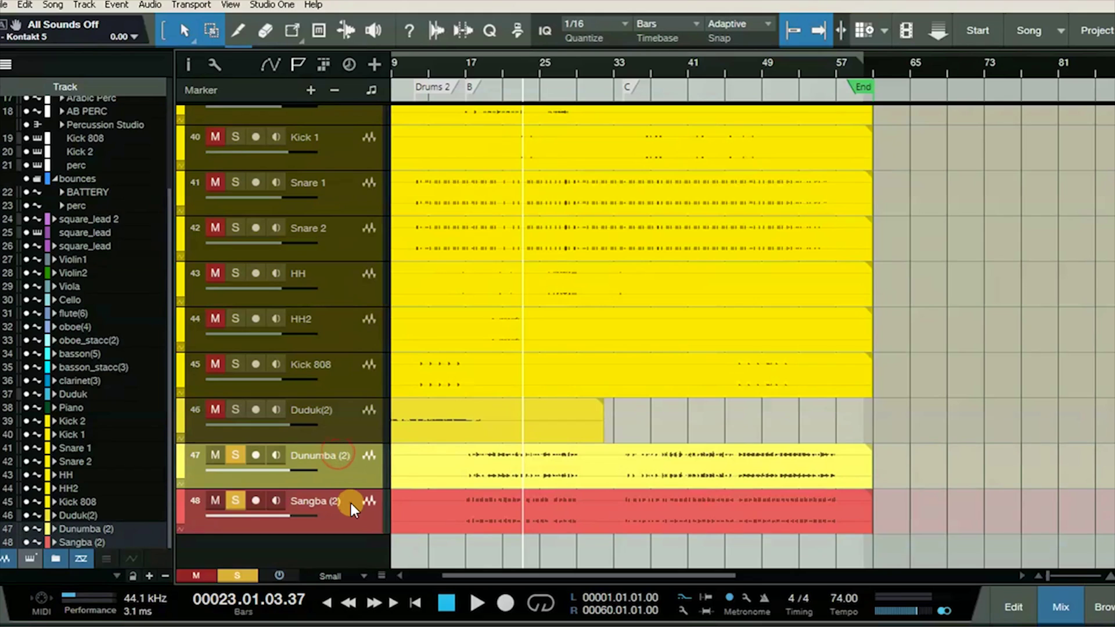
Step: Examine the waveforms of the imported Dunumba (2) and Sangba (2) tracks around bar 17, enlarging the Dunumba (2) track
{"action": "left_click", "coordinate": [350, 502], "text": "ctrl"}
{"action": "left_click", "coordinate": [353, 472]}
{"action": "left_click", "coordinate": [342, 516]}
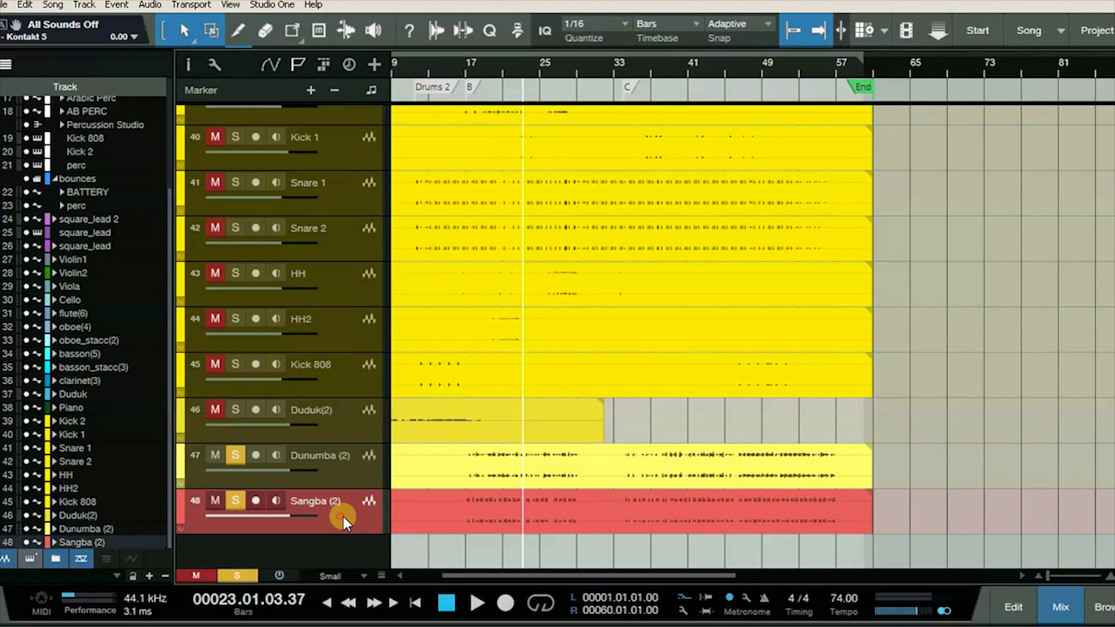
{"action": "left_click", "coordinate": [347, 469]}
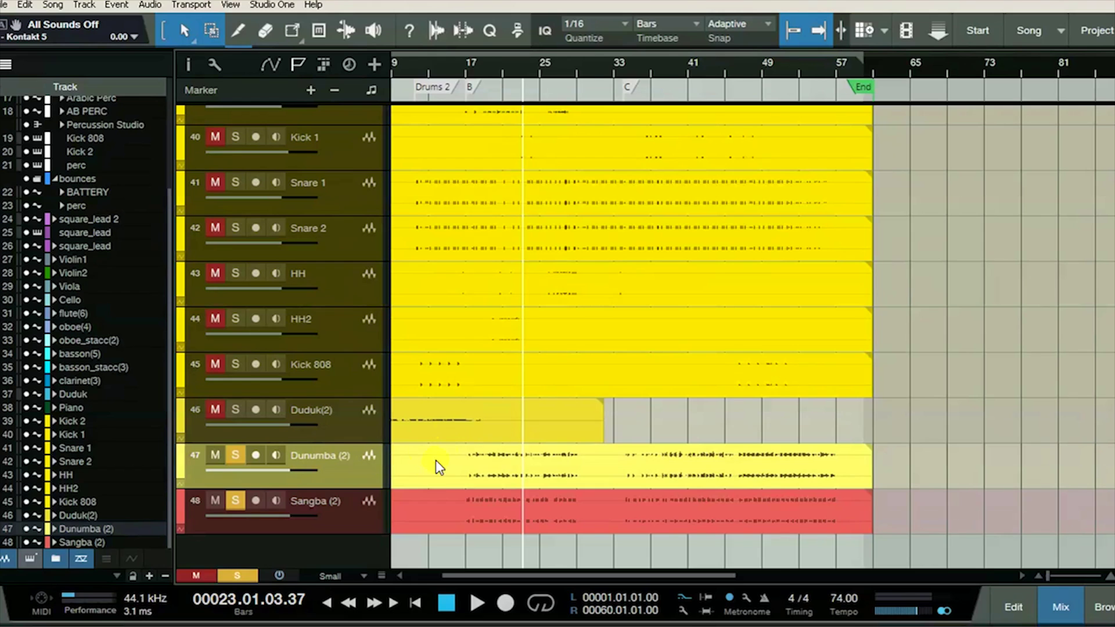
{"action": "left_click", "coordinate": [465, 68]}
{"action": "key", "text": "e"}
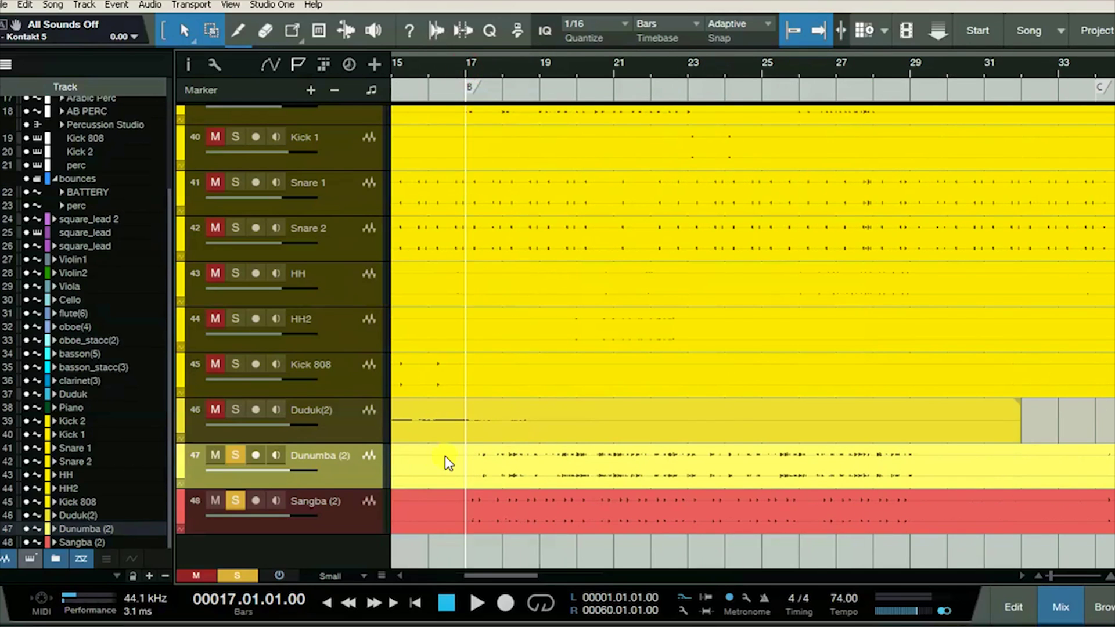
{"action": "left_click", "coordinate": [364, 494]}
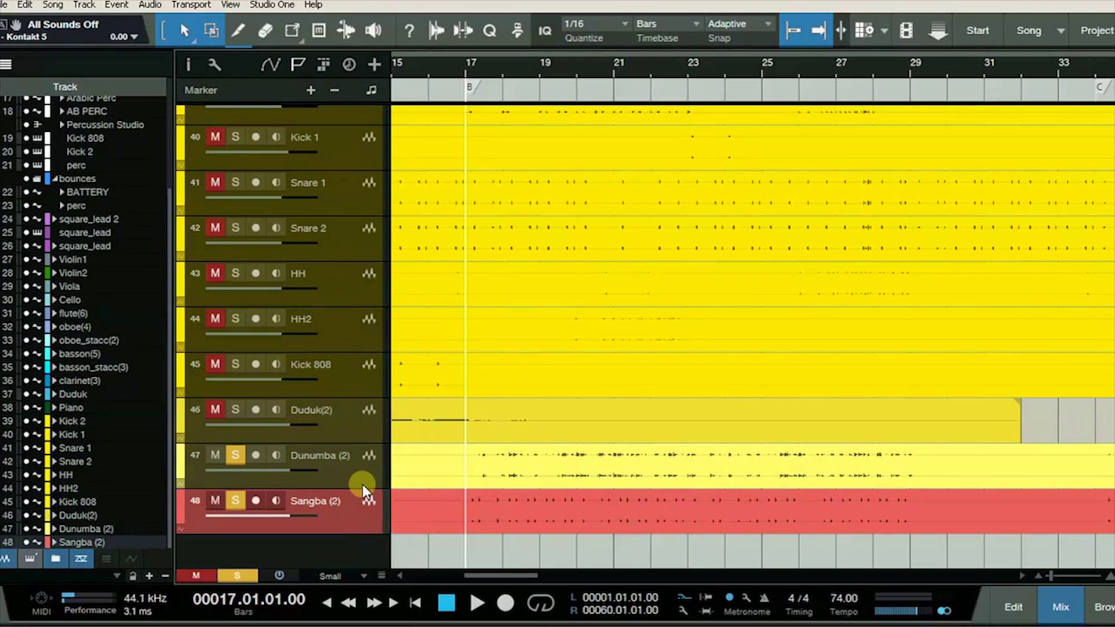
{"action": "left_click_drag", "start_coordinate": [361, 490], "coordinate": [362, 569]}
{"action": "scroll", "coordinate": [602, 378], "scroll_direction": "down", "scroll_amount": 1}
{"action": "key", "text": "e"}
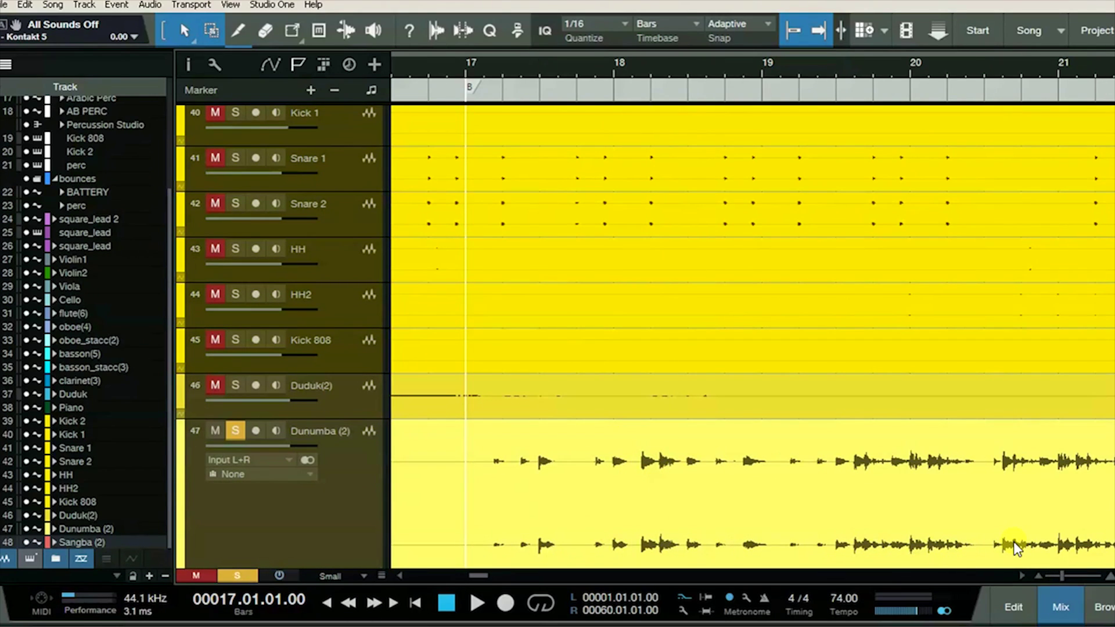
{"action": "scroll", "coordinate": [1010, 560], "scroll_direction": "down", "scroll_amount": 3}
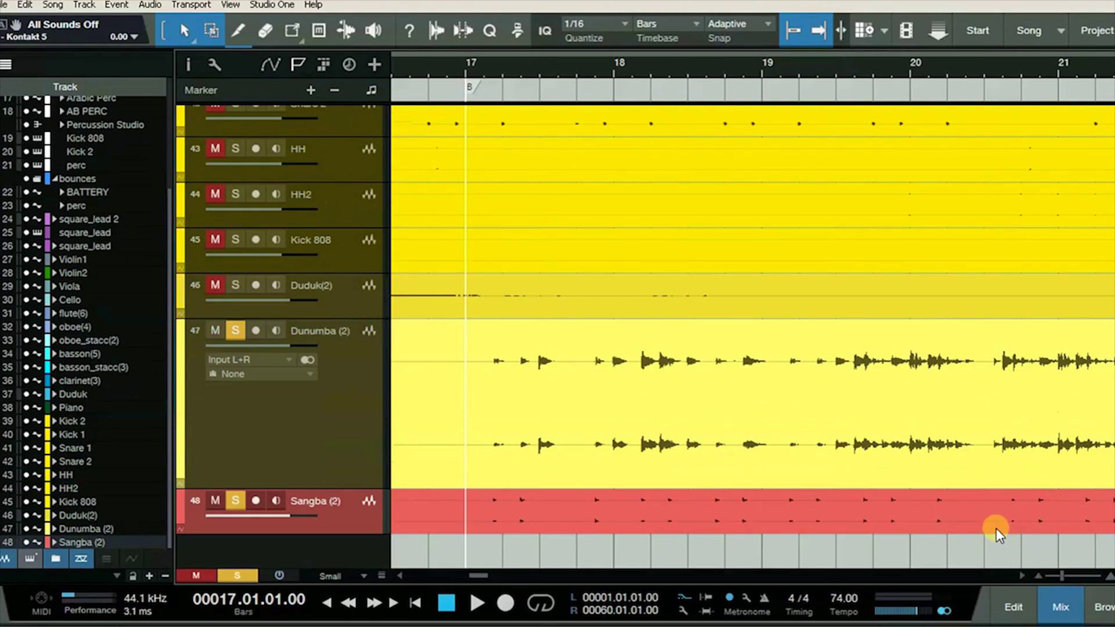
Step: Play the Dunumba (2) track soloed from bar 17 and stop the playback
{"action": "left_click", "coordinate": [234, 330]}
{"action": "key", "text": "space"}
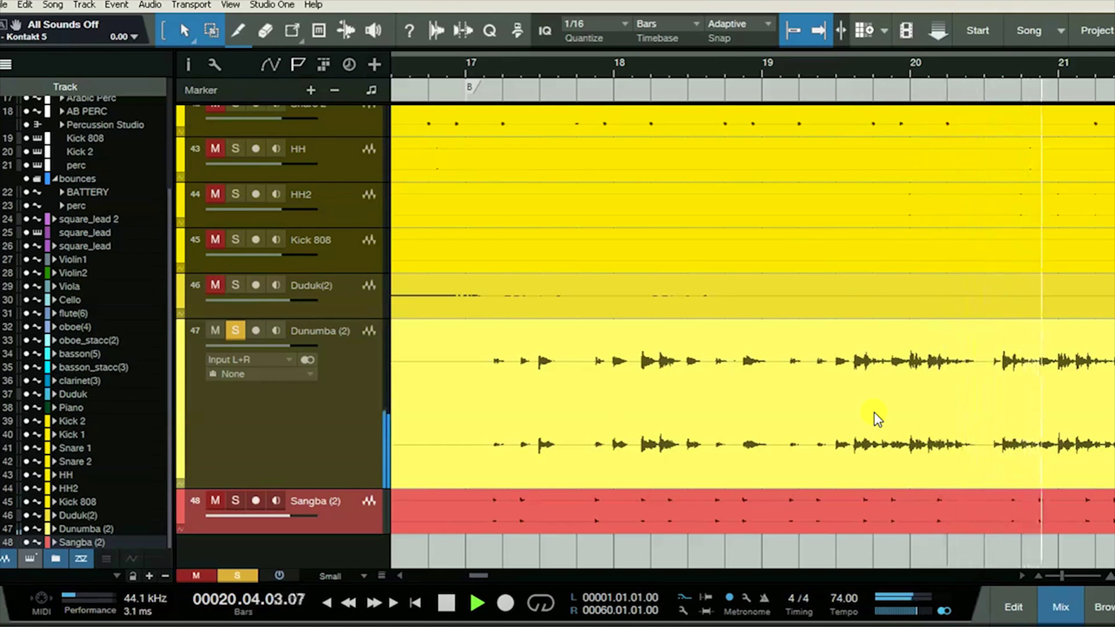
{"action": "key", "text": "space"}
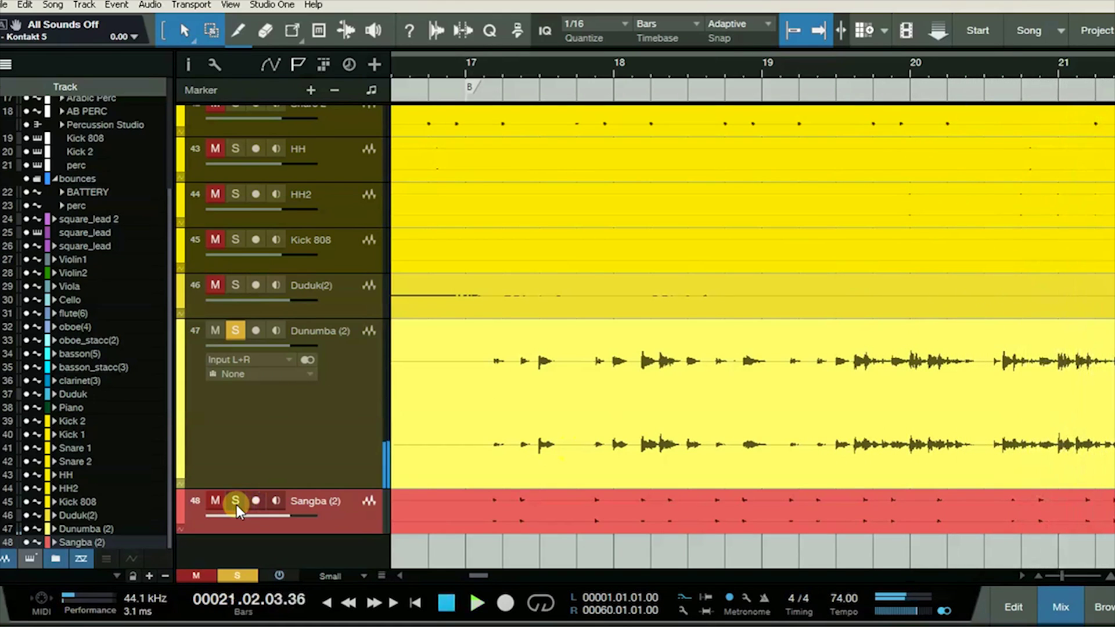
Step: Solo the Sangba (2) track instead and play it from bar 17
{"action": "left_click", "coordinate": [236, 501]}
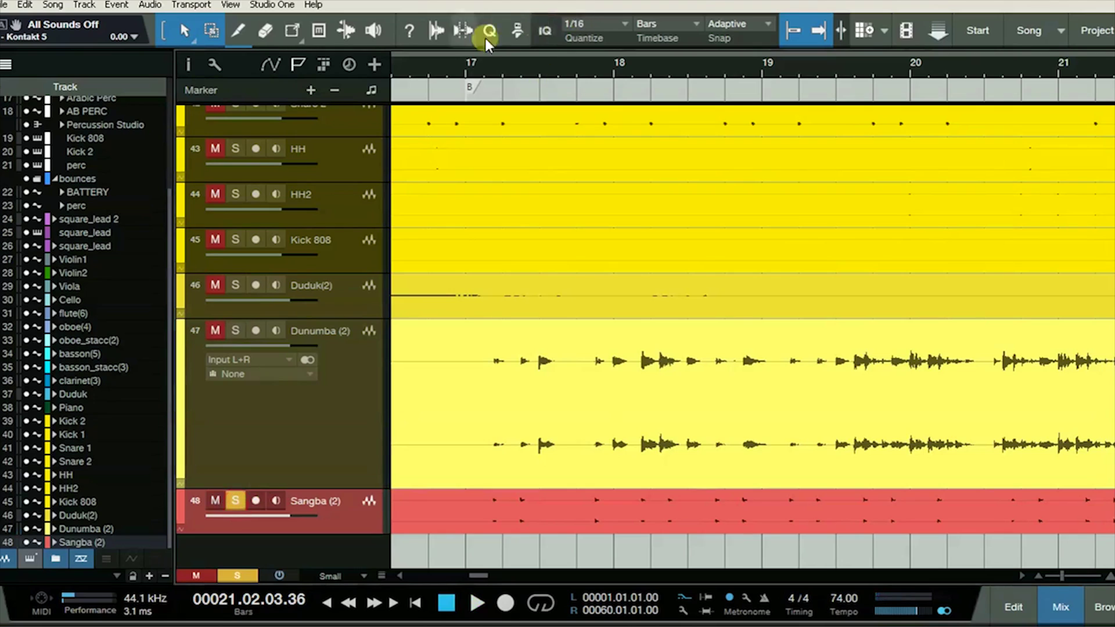
{"action": "left_click", "coordinate": [474, 61]}
{"action": "key", "text": "space"}
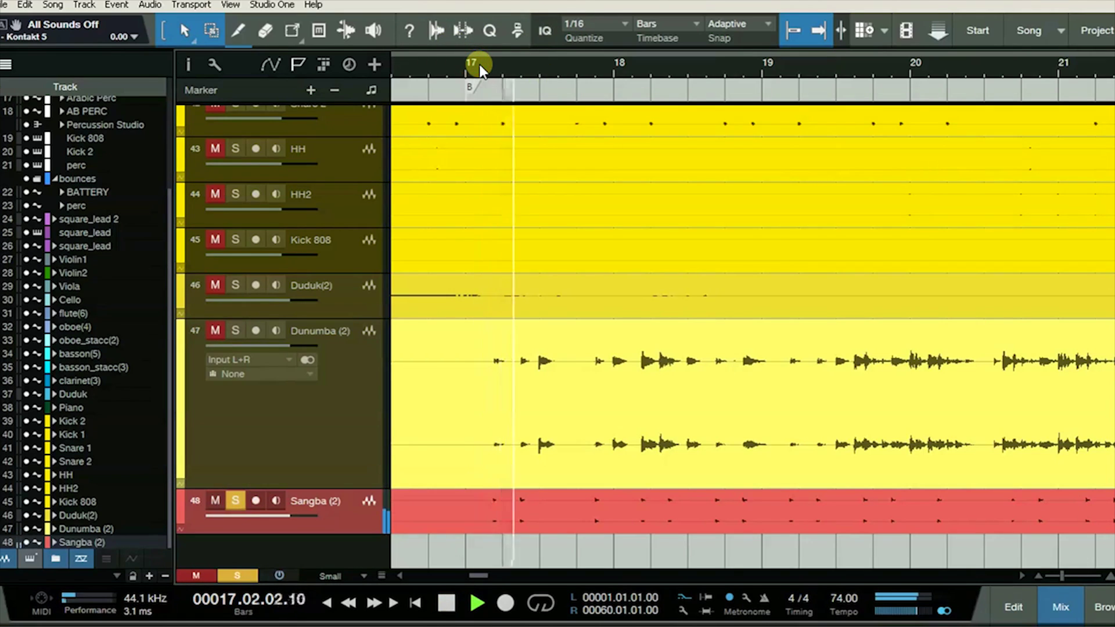